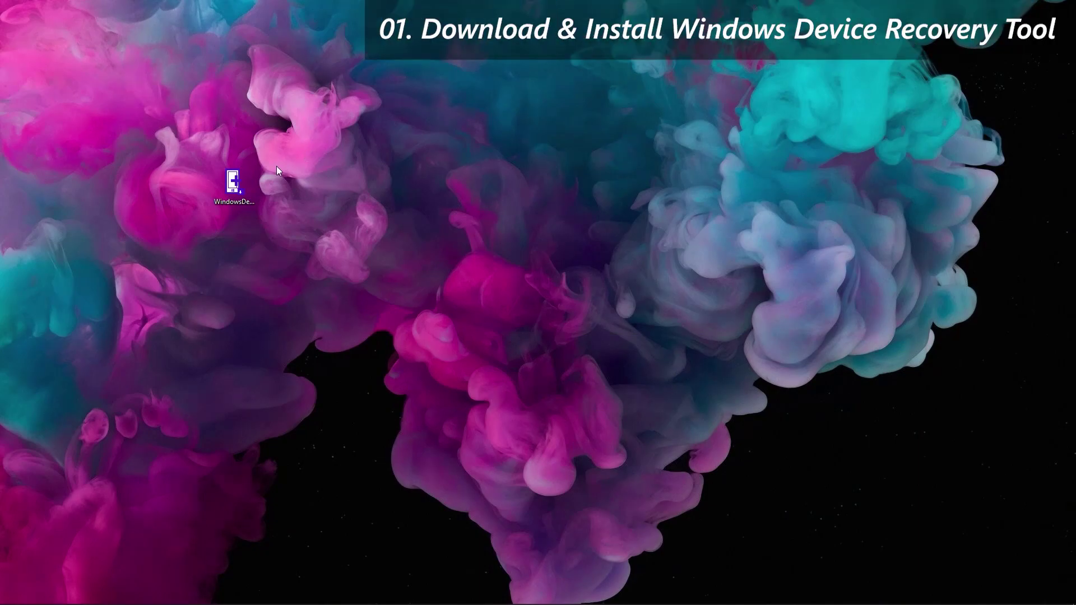
# Step: Run the recovery tool installer, approve admin rights and the licence, and install version 3.14.07501
pyautogui.doubleClick(245, 183)
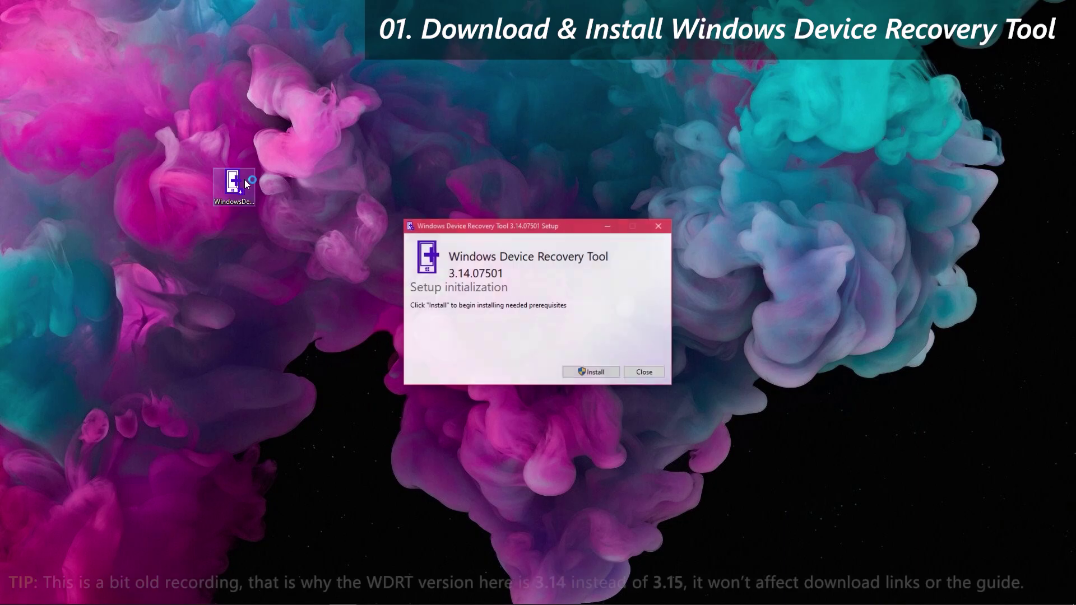
pyautogui.click(574, 373)
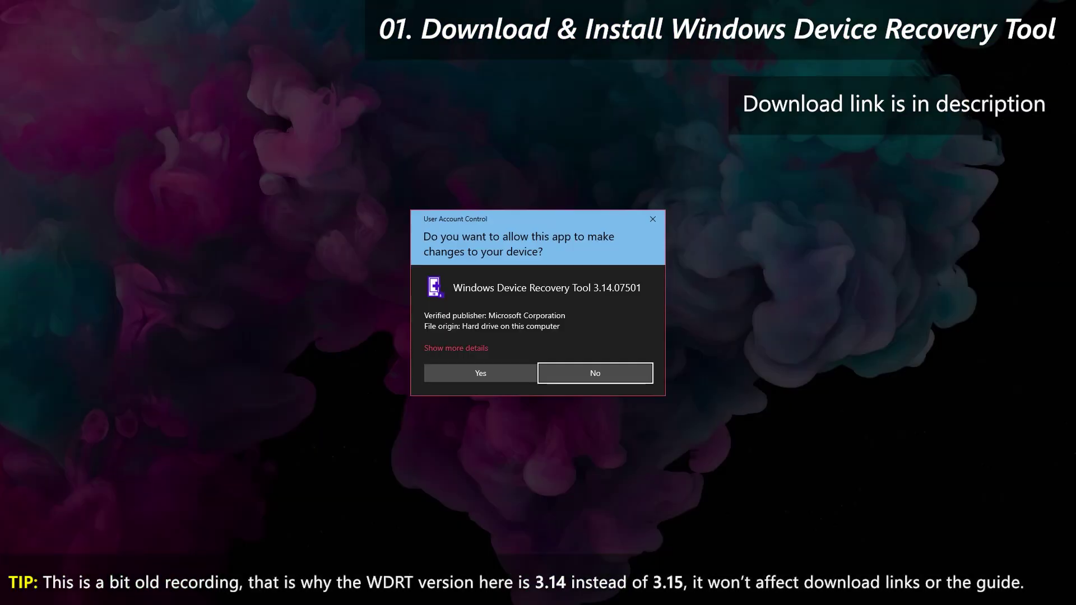
pyautogui.click(493, 374)
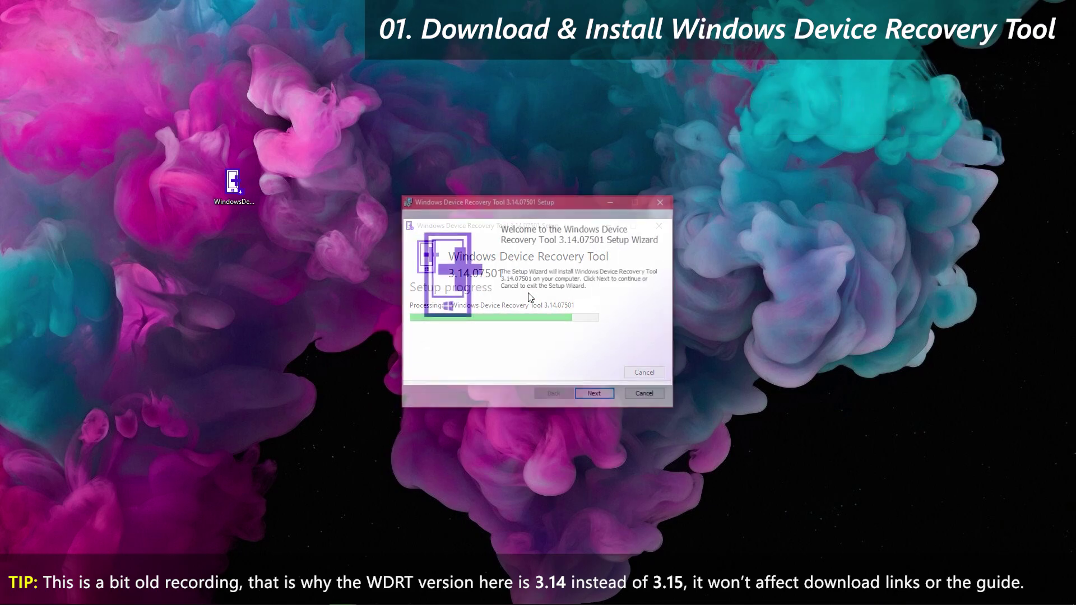
pyautogui.click(588, 395)
pyautogui.click(481, 370)
pyautogui.click(595, 396)
pyautogui.click(588, 395)
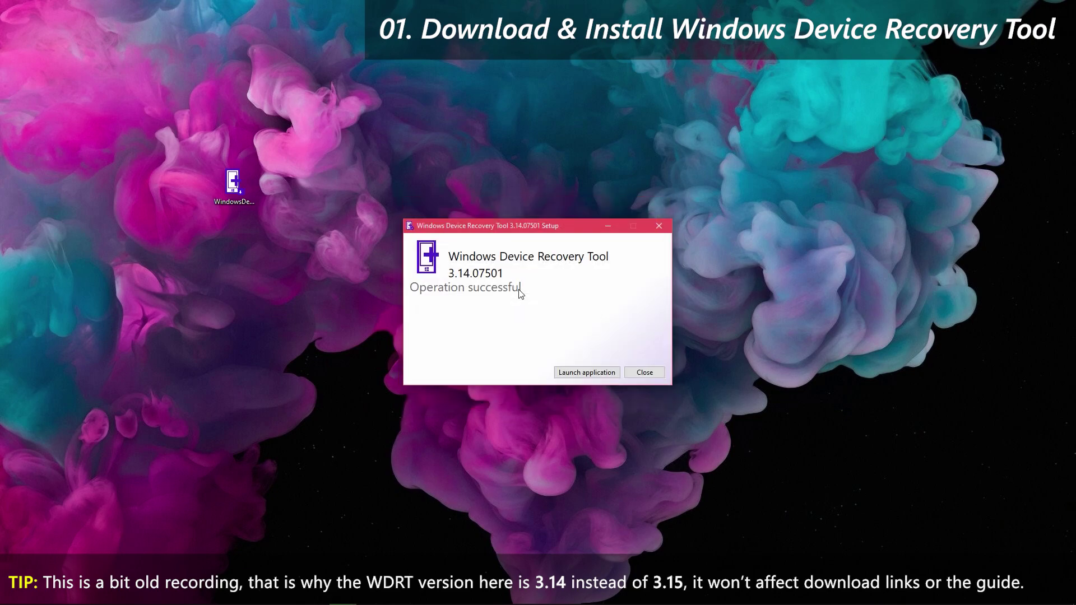
pyautogui.click(632, 375)
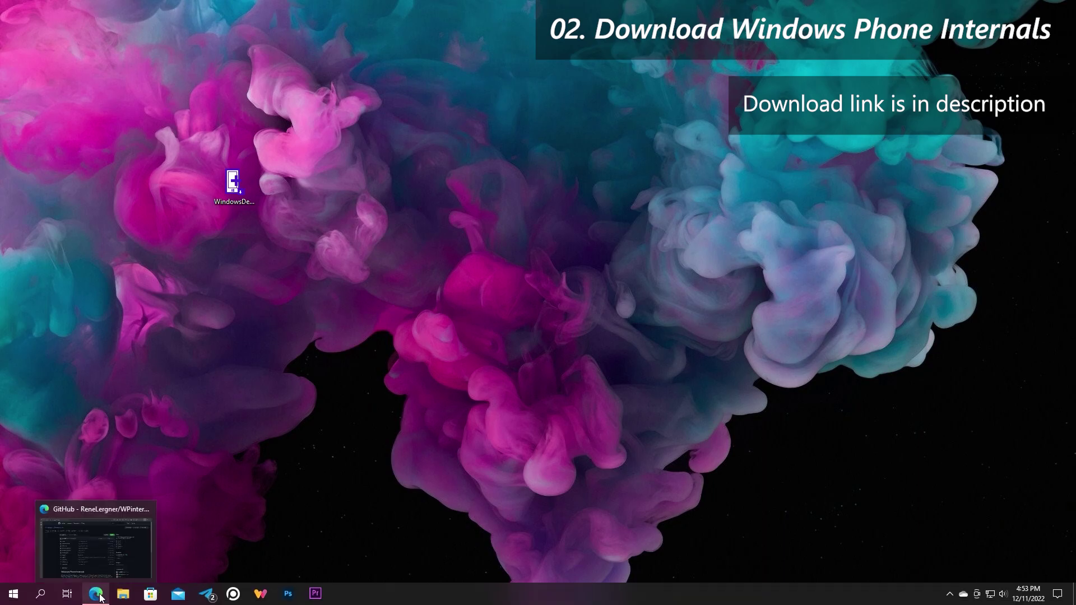
# Step: From the WPinternals GitHub releases, download win-x64.zip for version 2.9.2
pyautogui.click(100, 597)
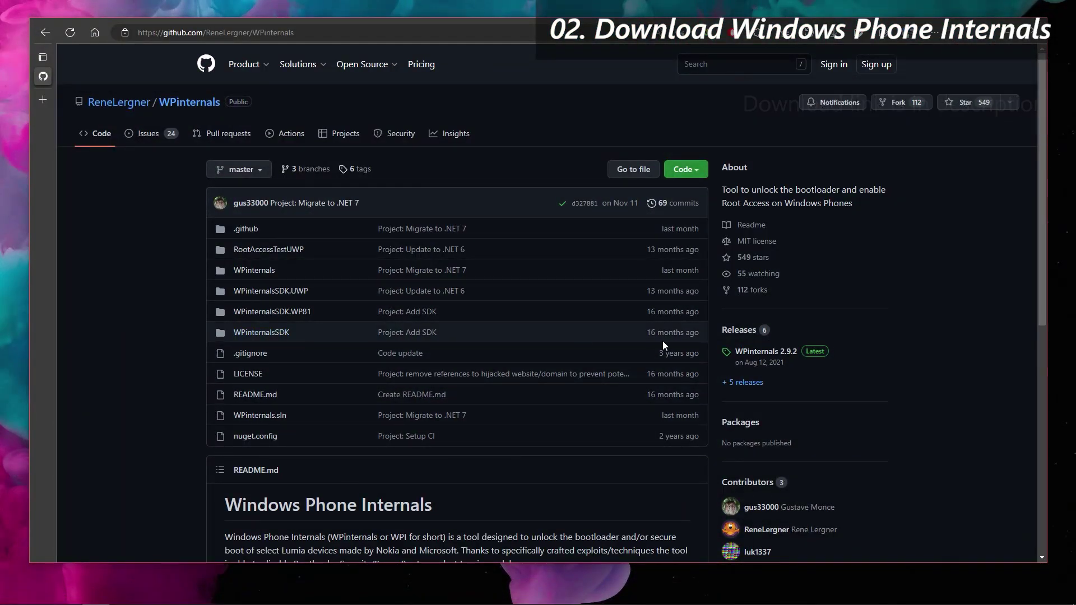
pyautogui.click(739, 330)
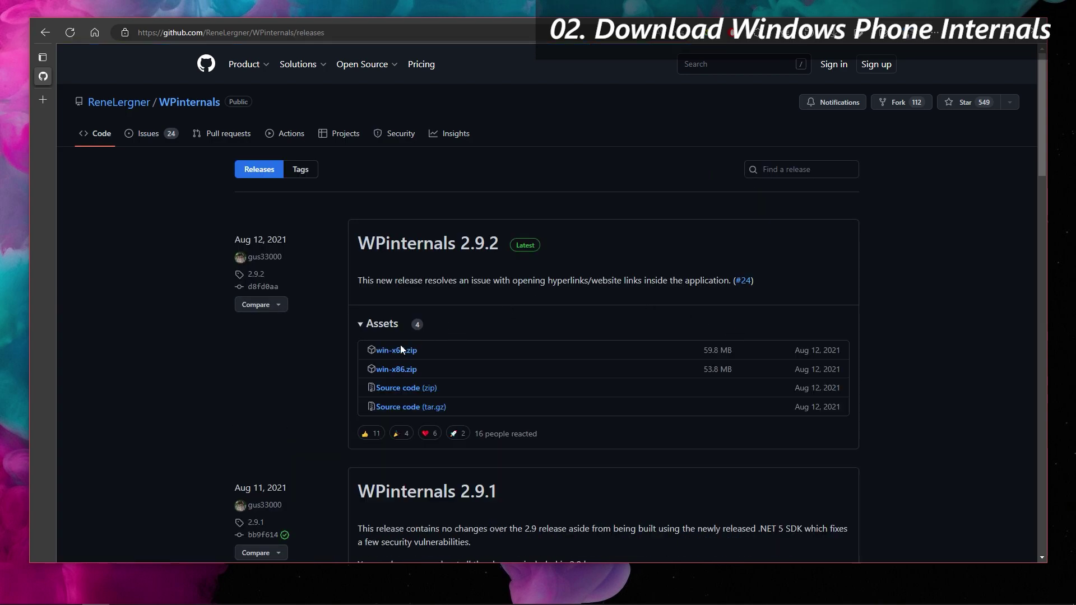
pyautogui.click(401, 353)
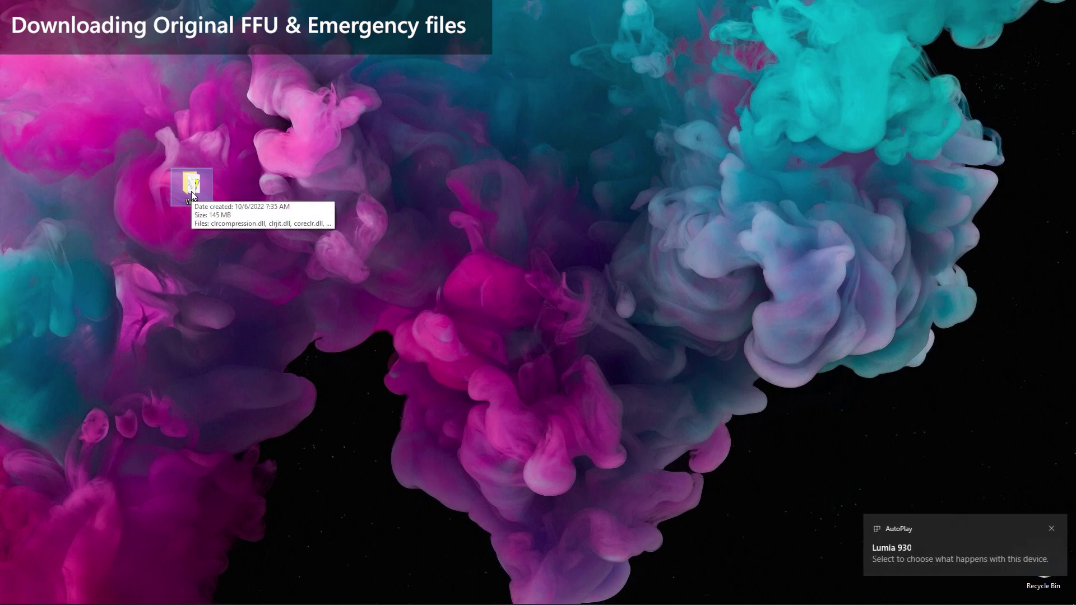
# Step: Start WPinternals.exe from the WPI folder with admin rights and close the folder window
pyautogui.doubleClick(192, 188)
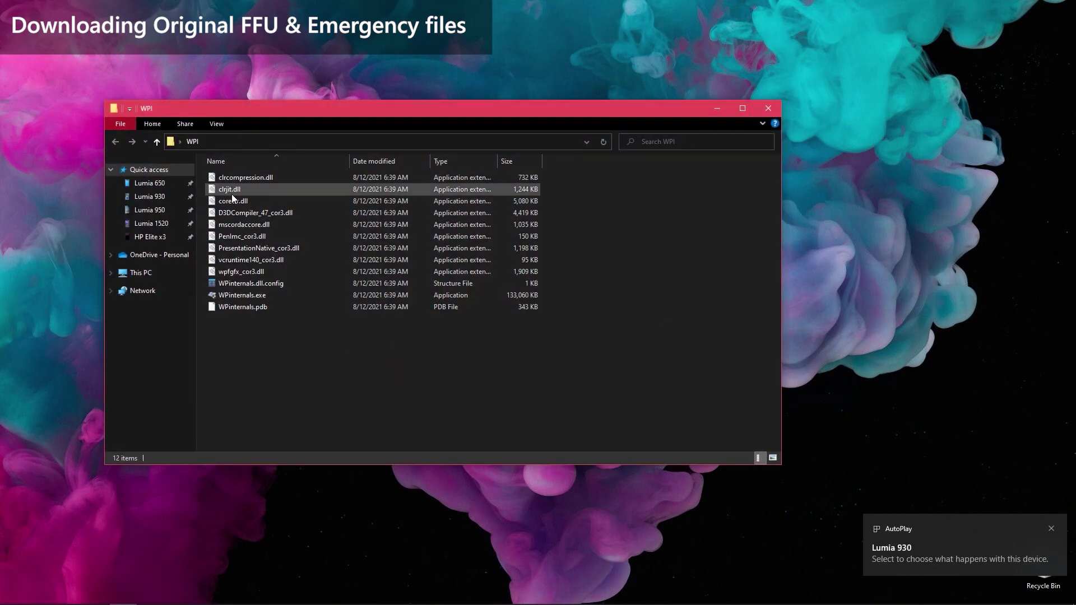
pyautogui.doubleClick(232, 293)
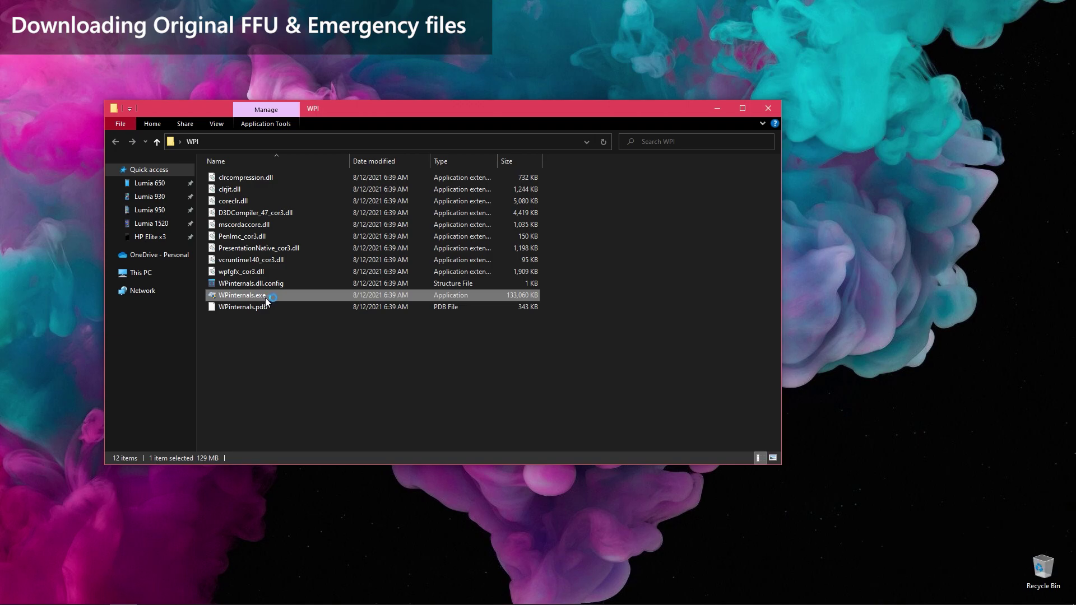
pyautogui.press('Return')
pyautogui.click(768, 108)
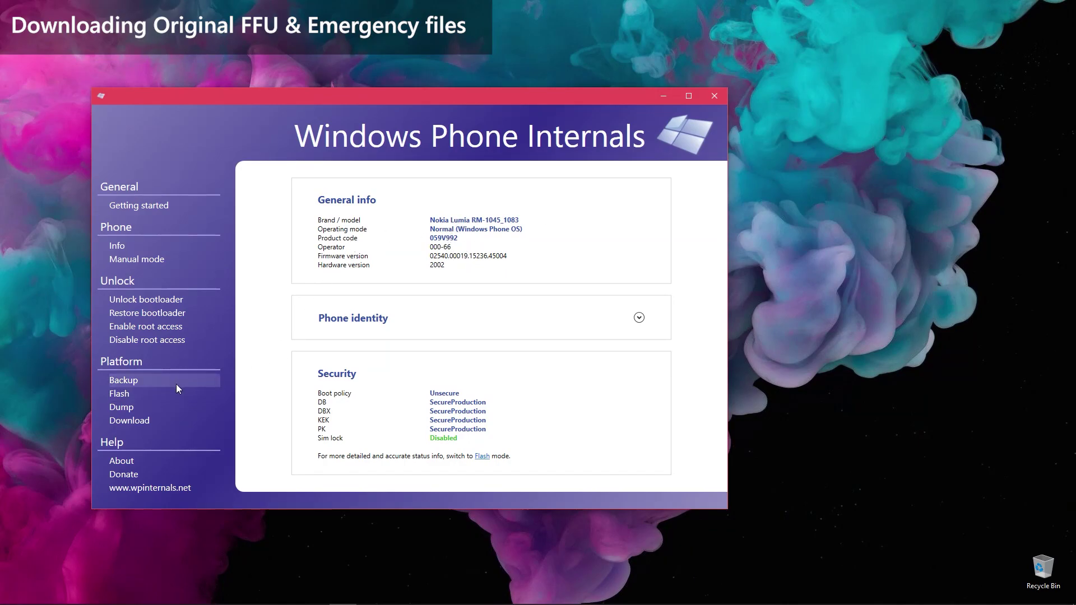
# Step: Search firmware for the phone's codes and download all RM-1045 FFU and emergency files
pyautogui.click(140, 420)
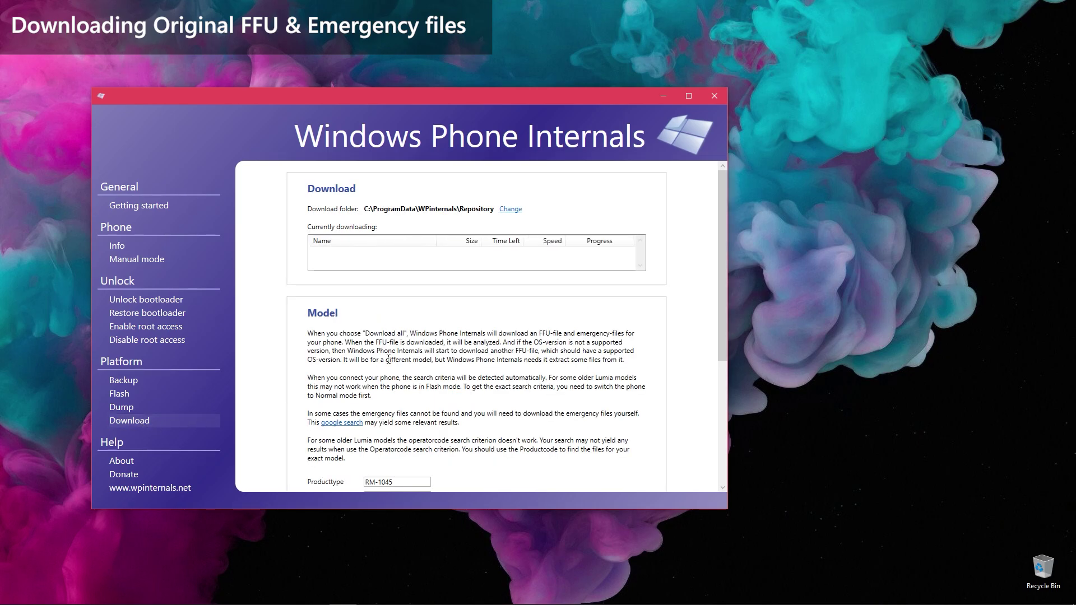
pyautogui.scroll(-5, 393, 347)
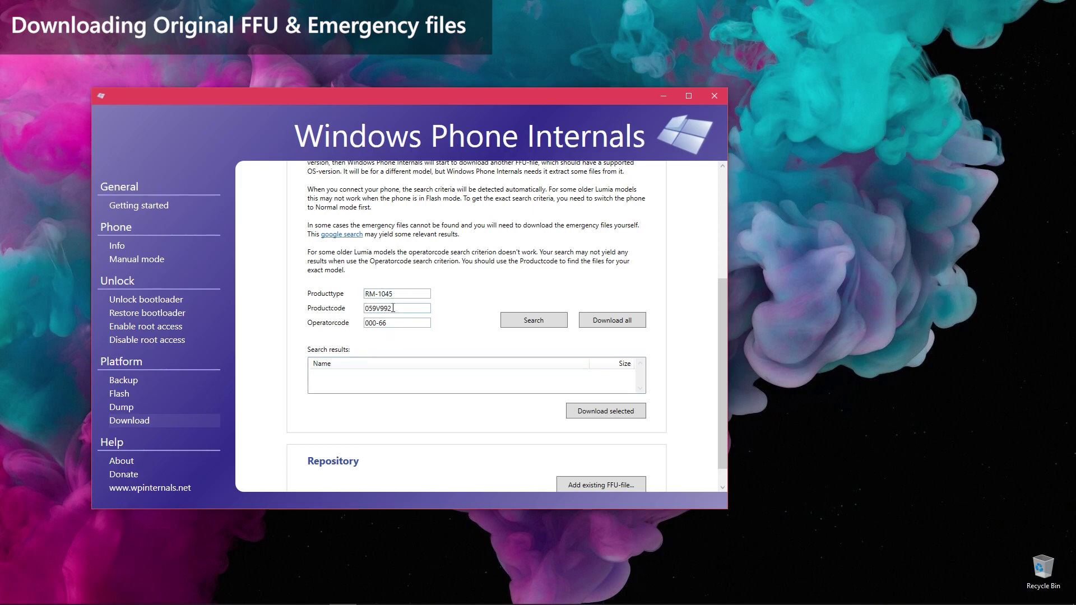
pyautogui.click(540, 324)
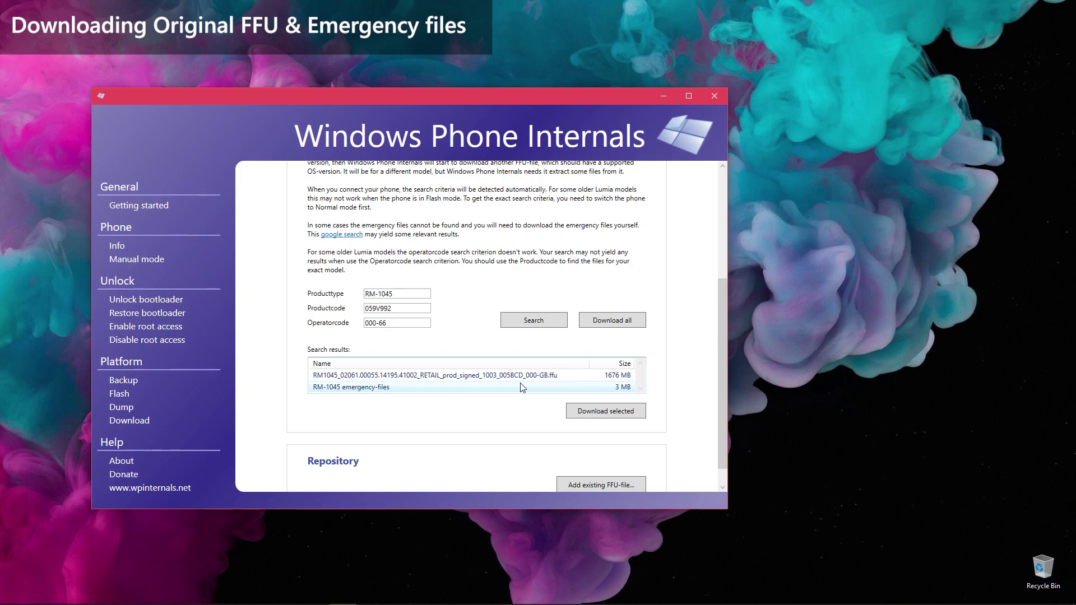
pyautogui.click(613, 320)
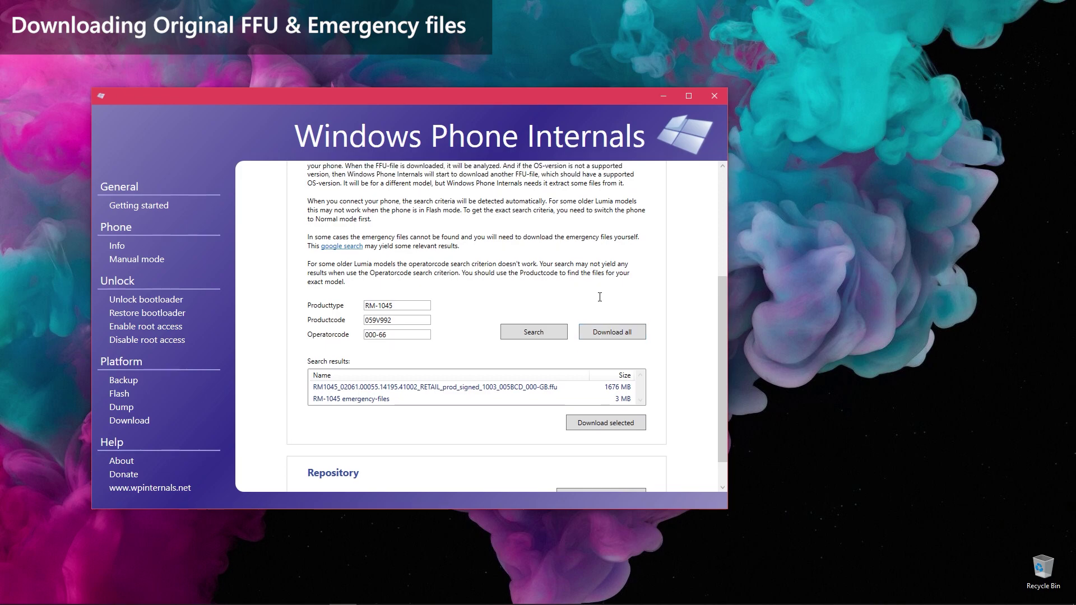
pyautogui.scroll(2, 596, 297)
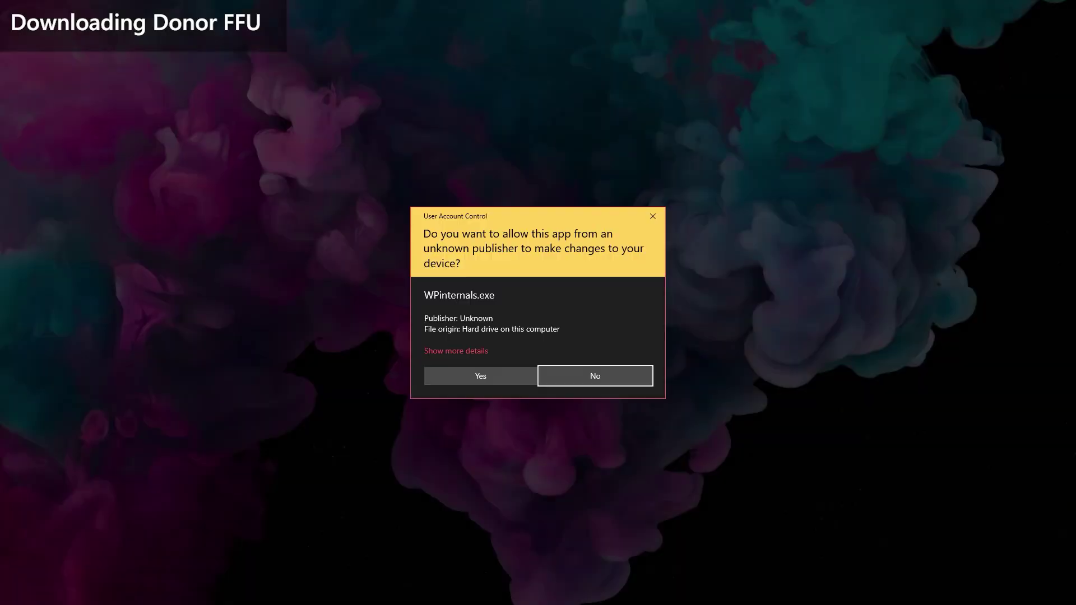
# Step: On the download page, set product type RM-1085, product code 059X4T0 and an empty operator code
pyautogui.click(485, 371)
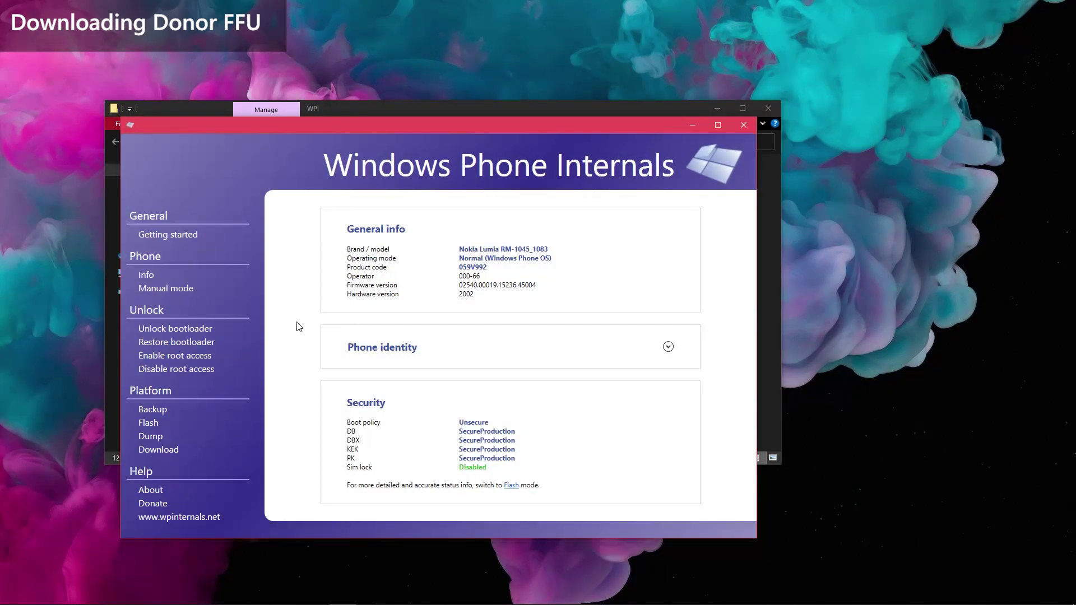
pyautogui.click(188, 452)
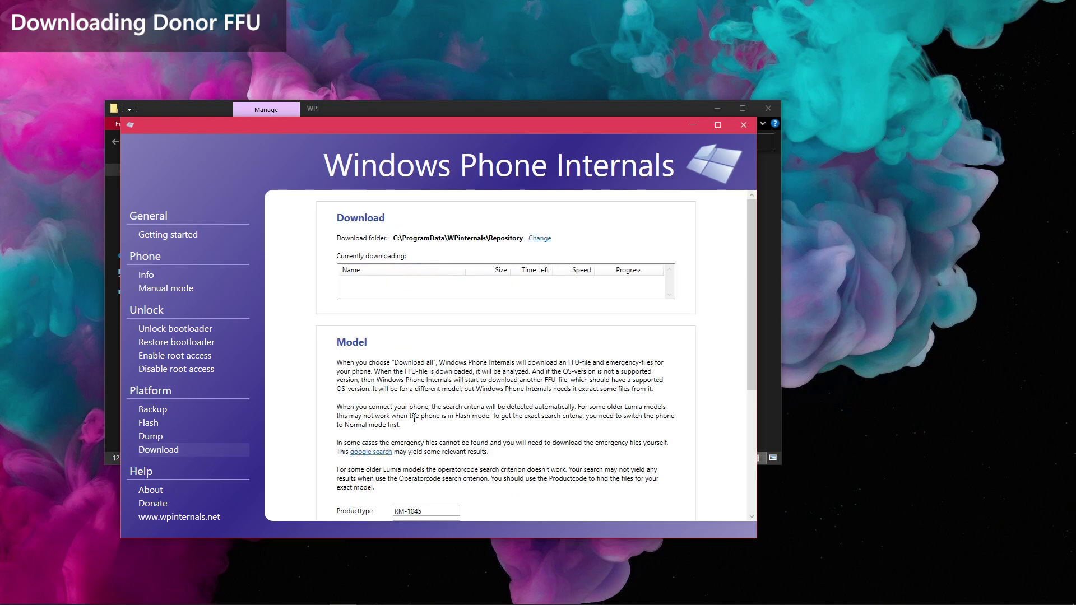
pyautogui.scroll(-3, 421, 417)
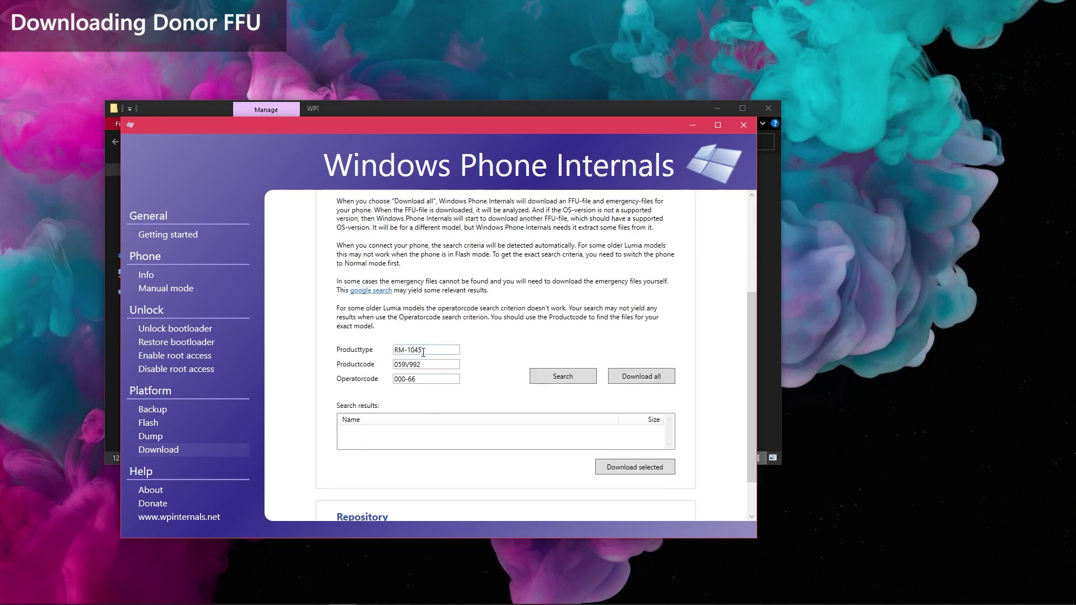
pyautogui.click(428, 351)
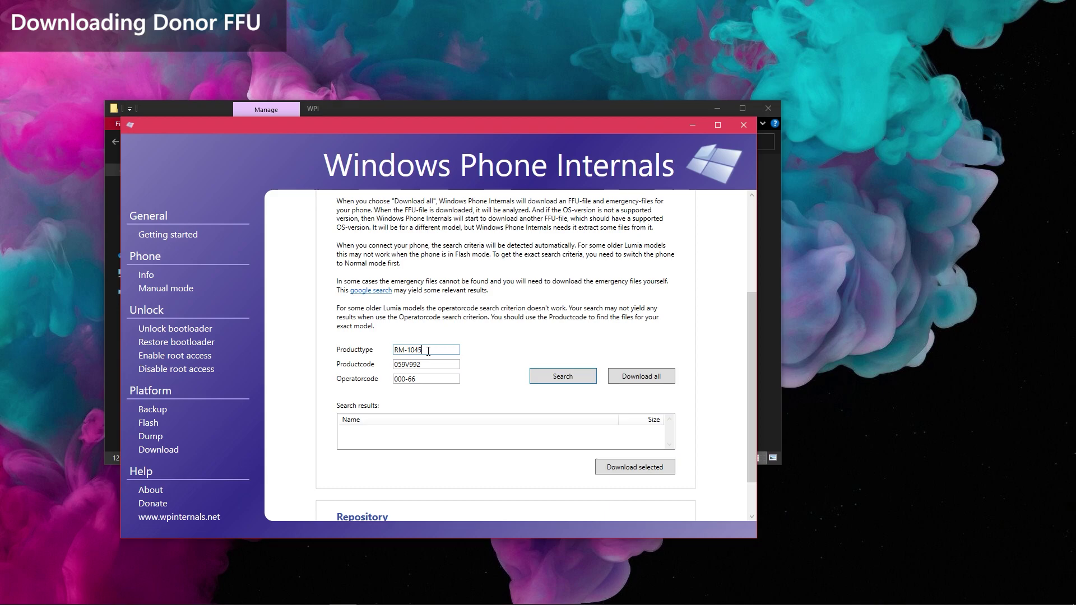
pyautogui.press('BackSpace')
pyautogui.press('BackSpace')
pyautogui.write('85')
pyautogui.click(431, 366)
pyautogui.press('BackSpace')
pyautogui.press('BackSpace')
pyautogui.press('BackSpace')
pyautogui.press('BackSpace')
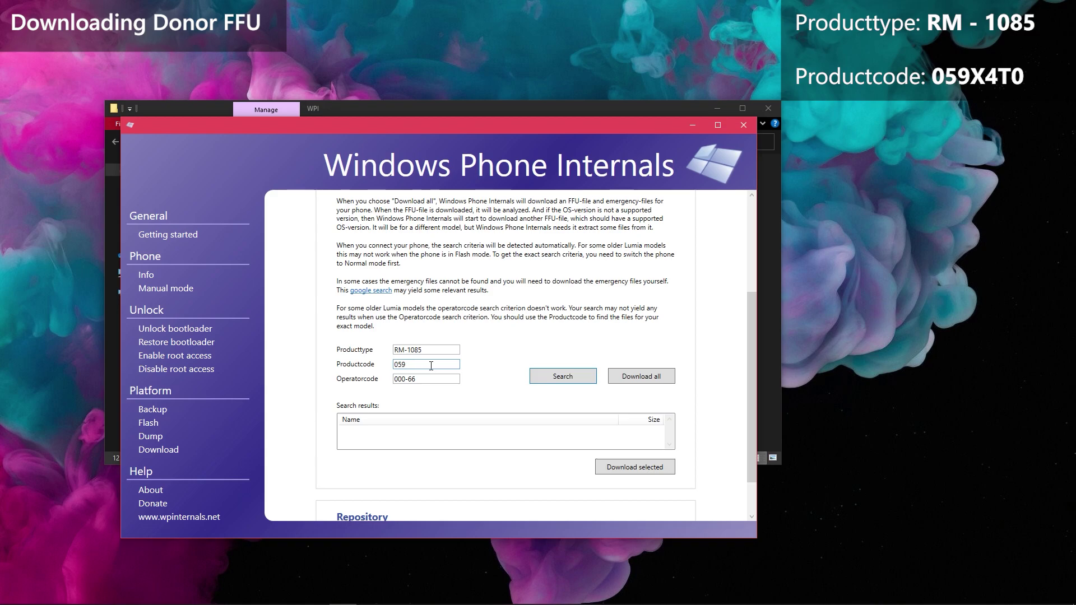
pyautogui.write('X4T0')
pyautogui.moveTo(429, 381); pyautogui.dragTo(393, 380)
pyautogui.press('BackSpace')
# Step: Search, then download the selected RM1085 donor FFU file
pyautogui.click(576, 376)
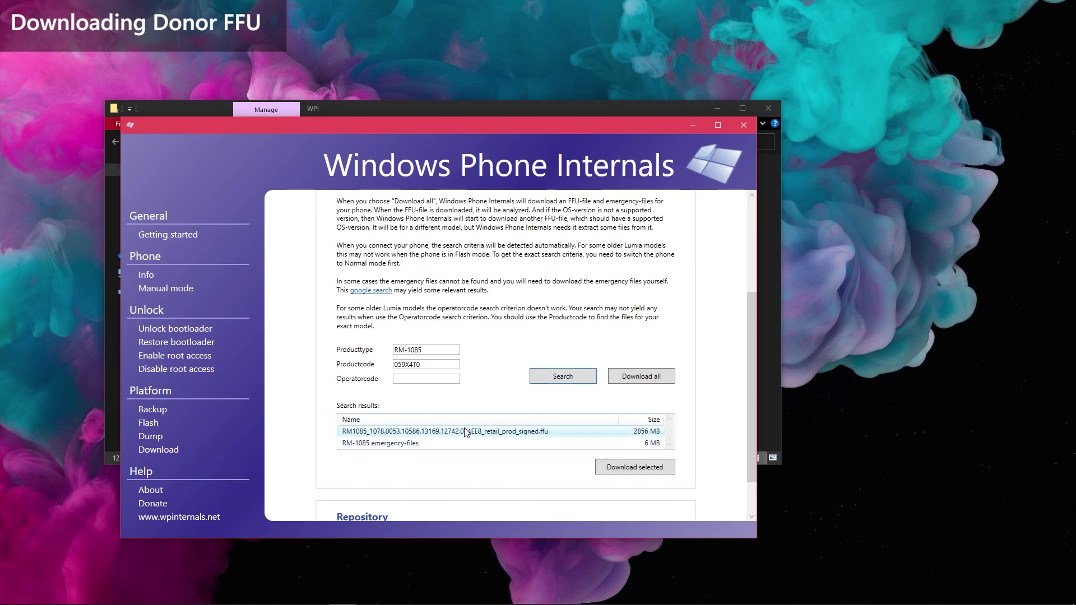
pyautogui.click(473, 431)
pyautogui.click(623, 468)
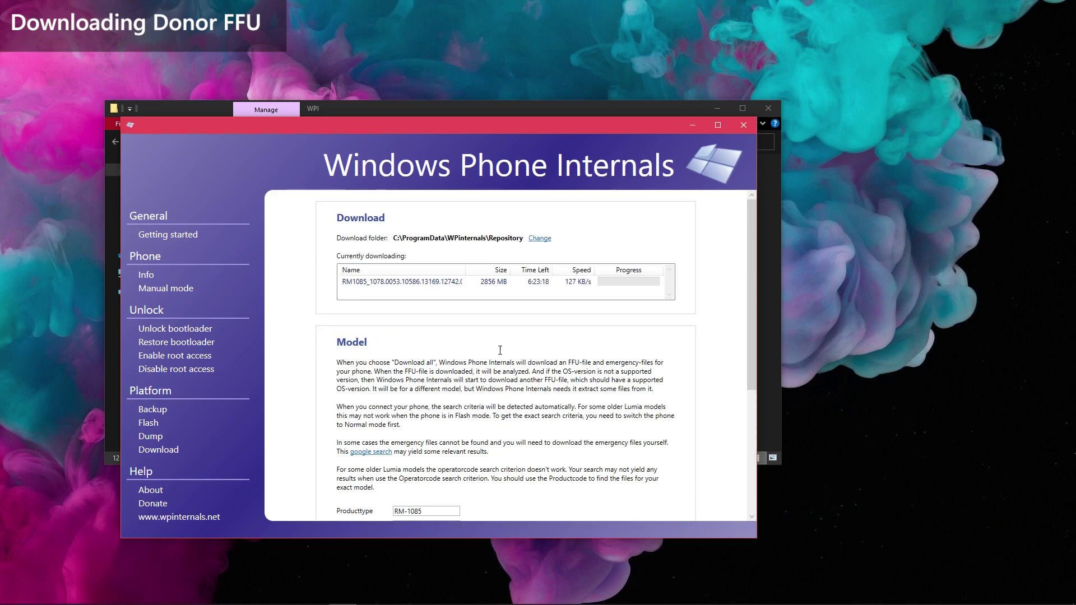
pyautogui.click(493, 285)
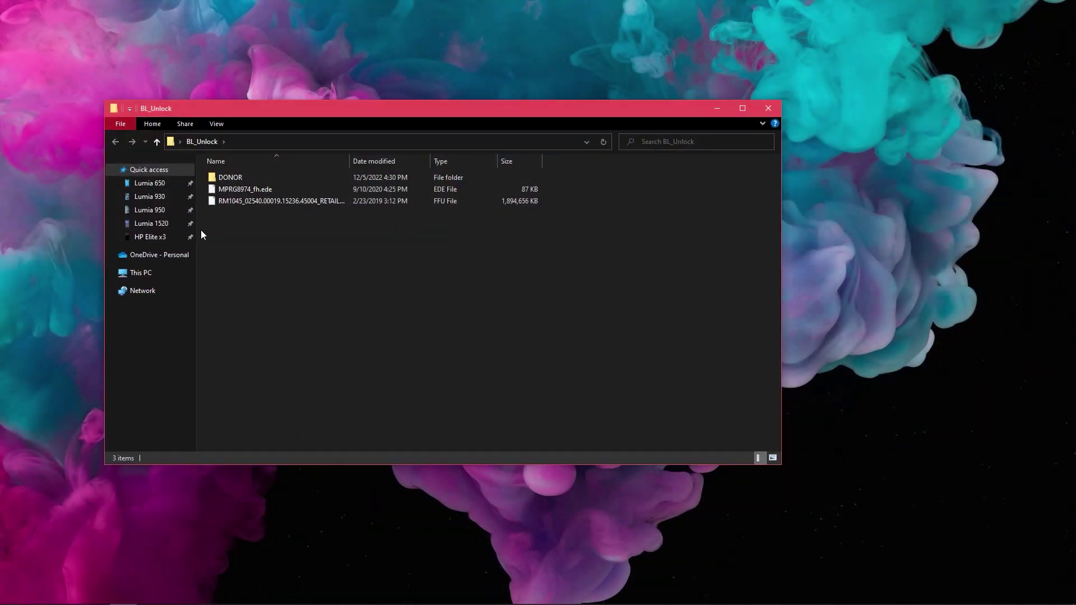
# Step: Check BL_Unlock for the RM1045 FFU, MPRG8974_fh.ede and the DONOR folder
pyautogui.click(269, 201)
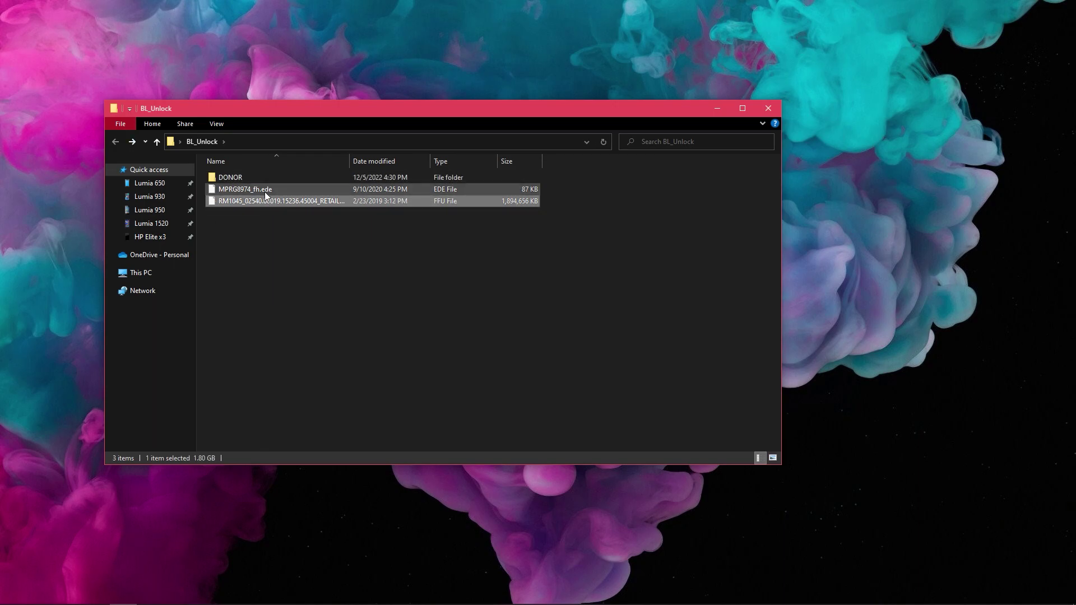
pyautogui.click(265, 191)
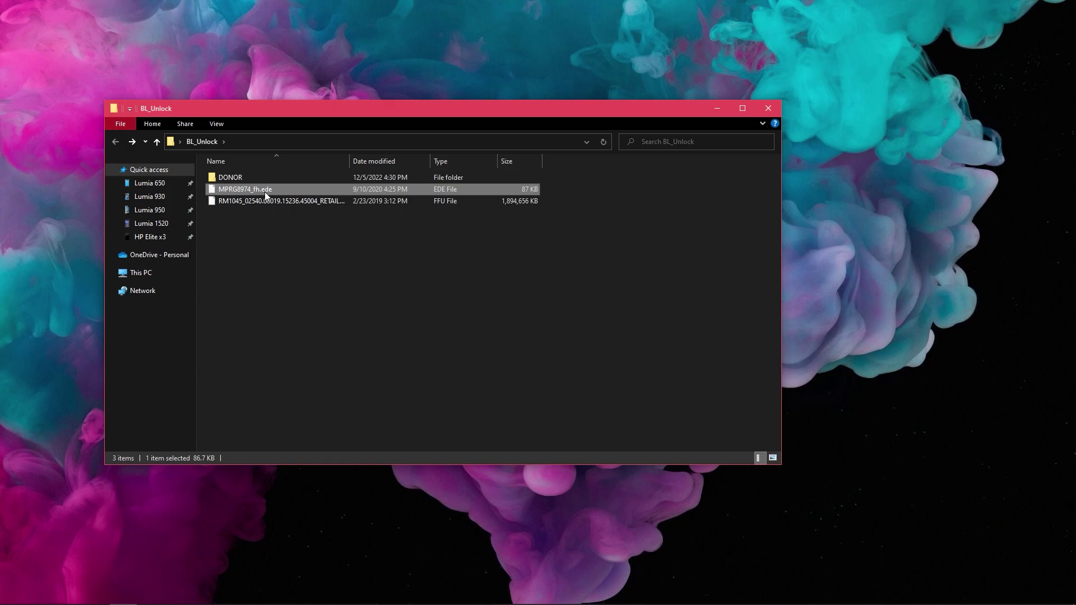
pyautogui.click(233, 180)
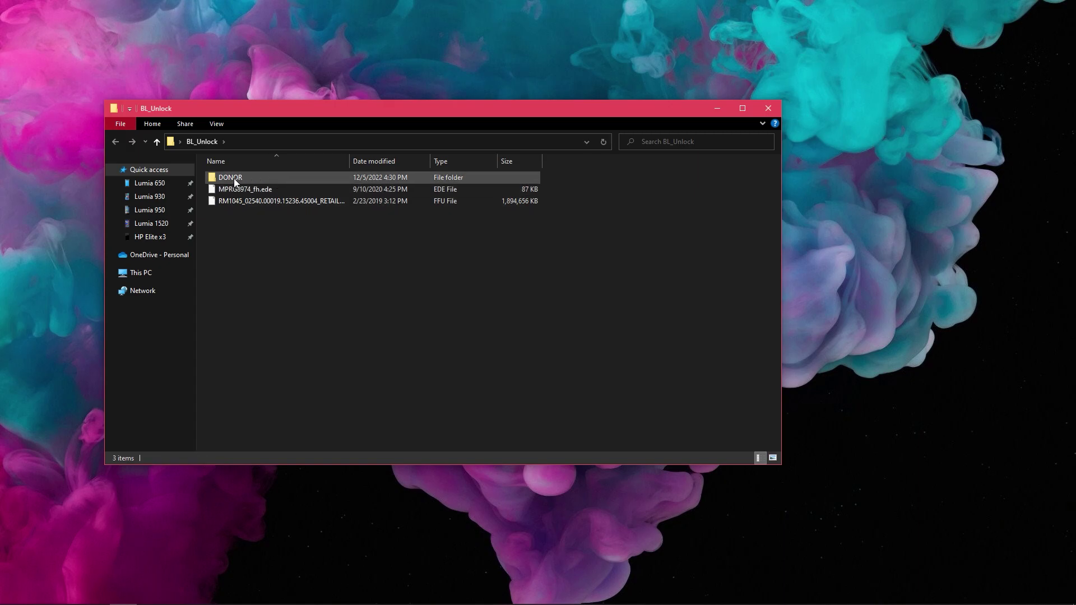
pyautogui.doubleClick(230, 178)
pyautogui.click(115, 142)
pyautogui.click(280, 189)
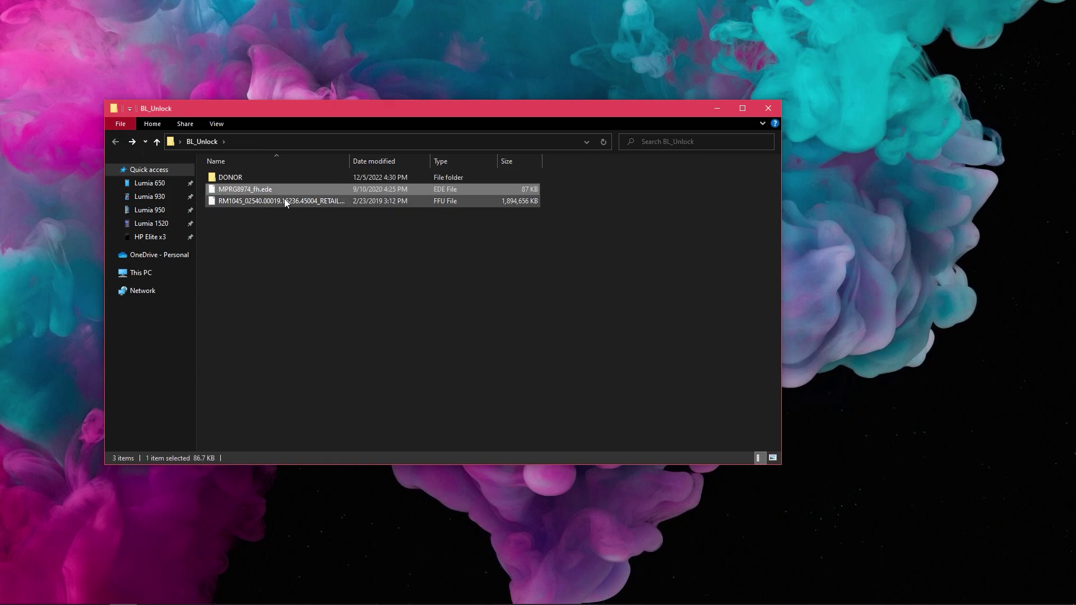
# Step: Close BL_Unlock and launch WPinternals.exe from the desktop WPI folder
pyautogui.click(779, 110)
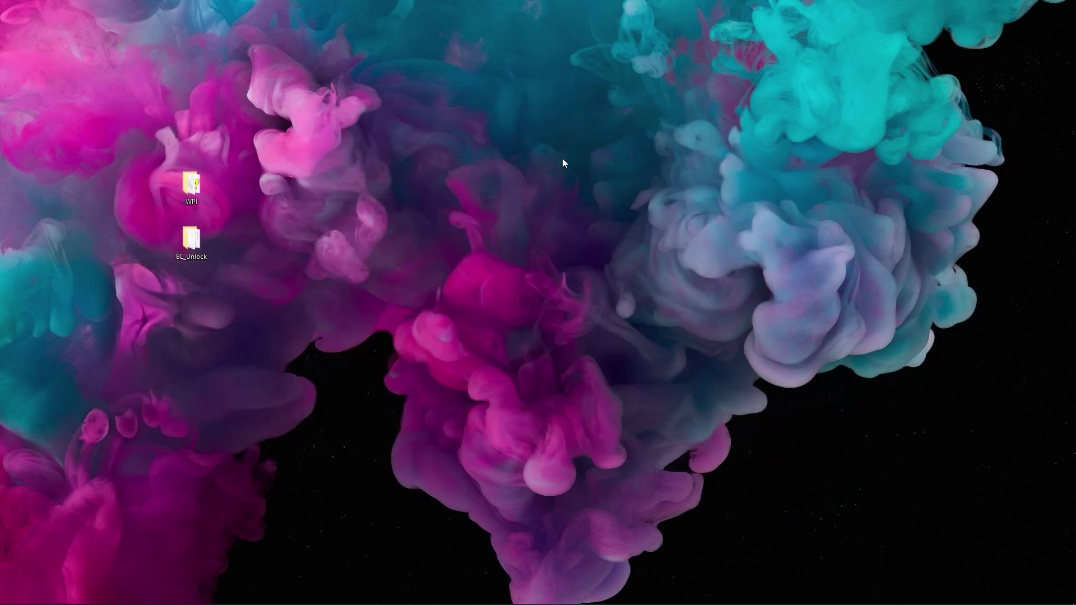
pyautogui.doubleClick(182, 194)
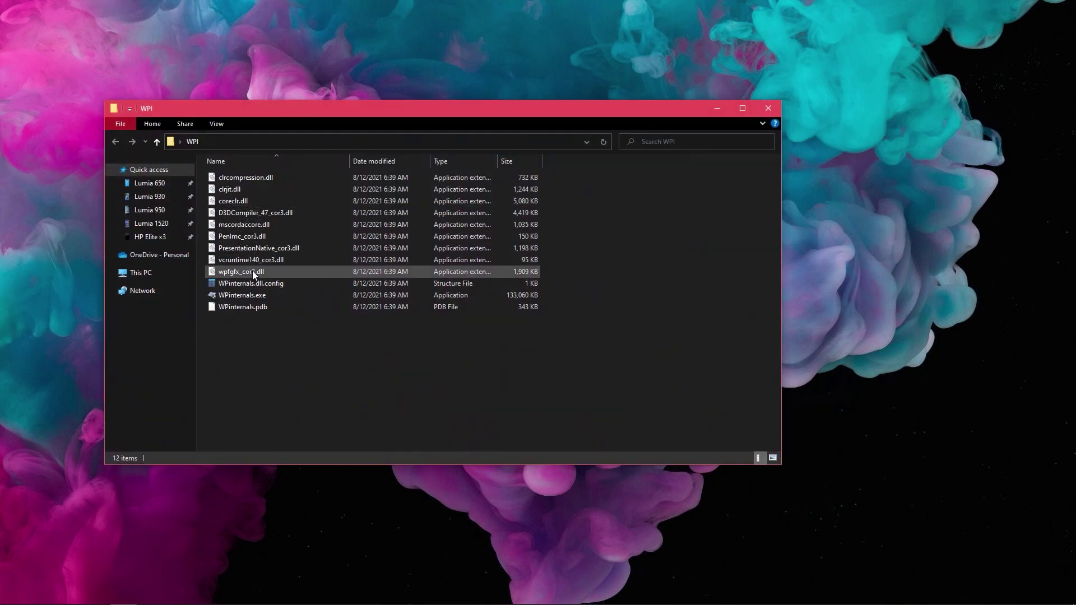
pyautogui.doubleClick(250, 294)
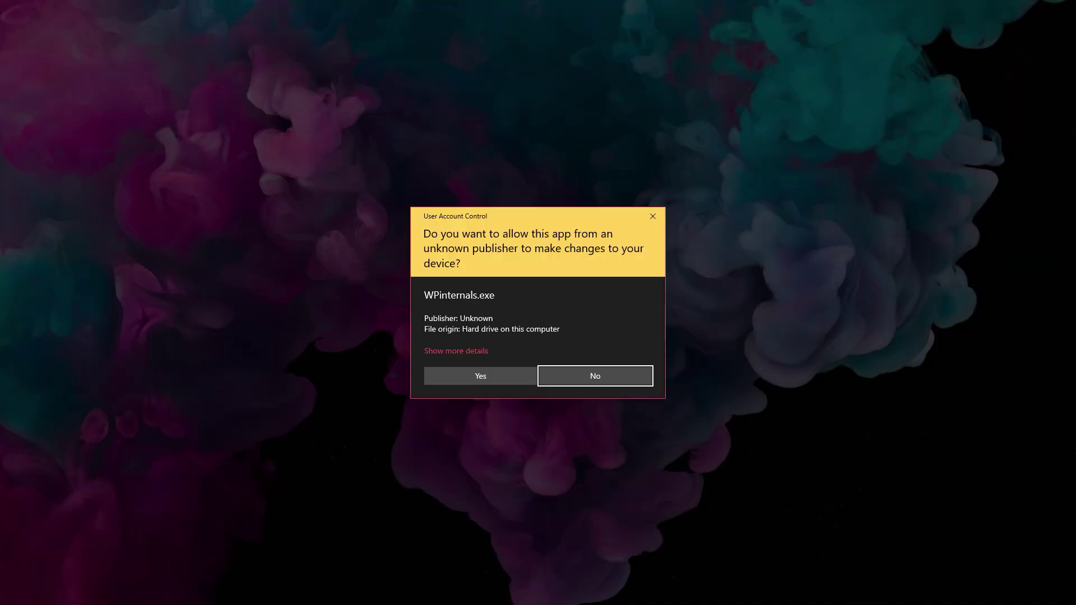
# Step: Allow WPinternals admin rights, close File Explorer, and choose Unlock bootloader
pyautogui.click(451, 371)
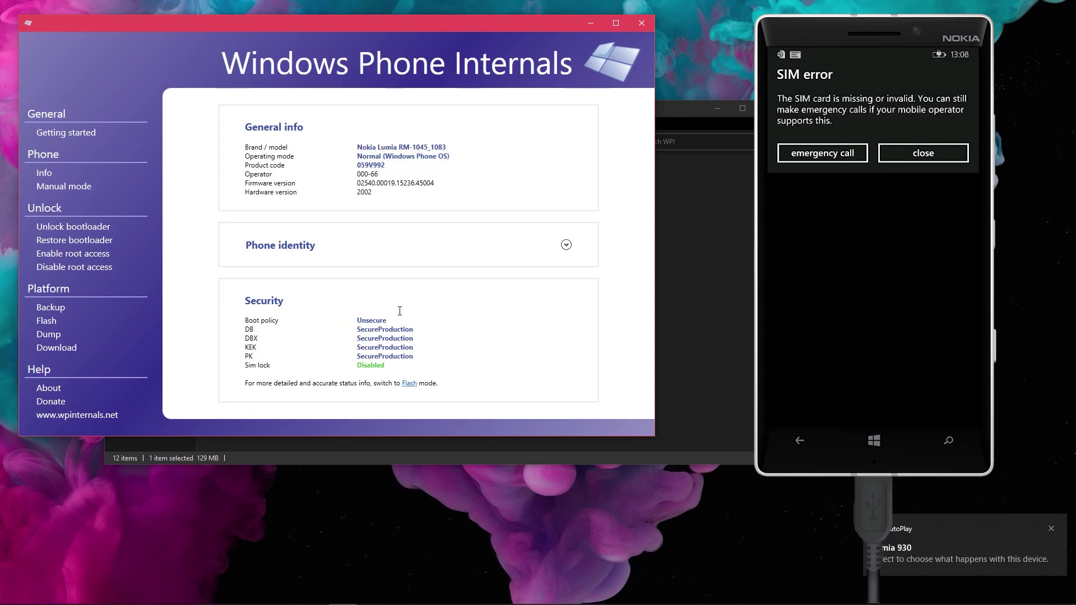
pyautogui.hotkey('alt', 'Tab')
pyautogui.hotkey('alt', 'F4')
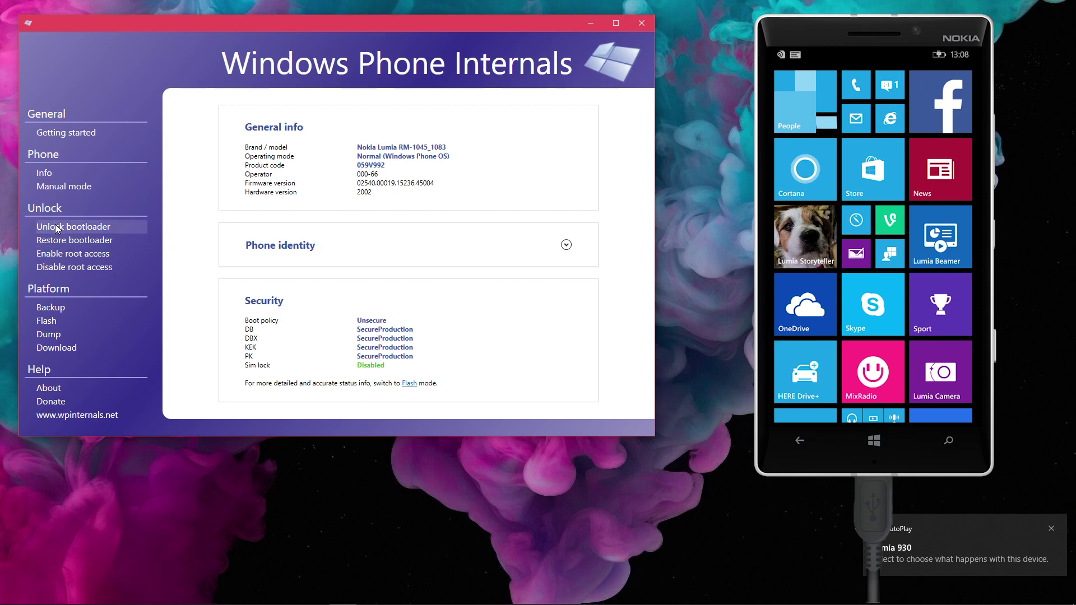
pyautogui.click(57, 227)
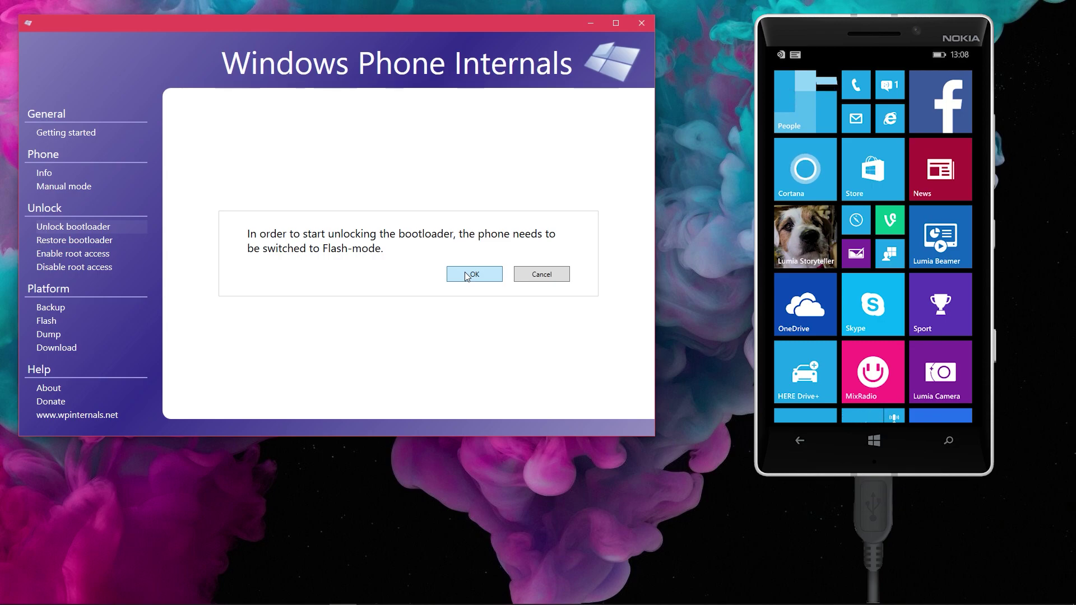
# Step: Confirm rebooting the phone into Flash mode and wait for the SecureBoot Unlock V2 page
pyautogui.click(467, 274)
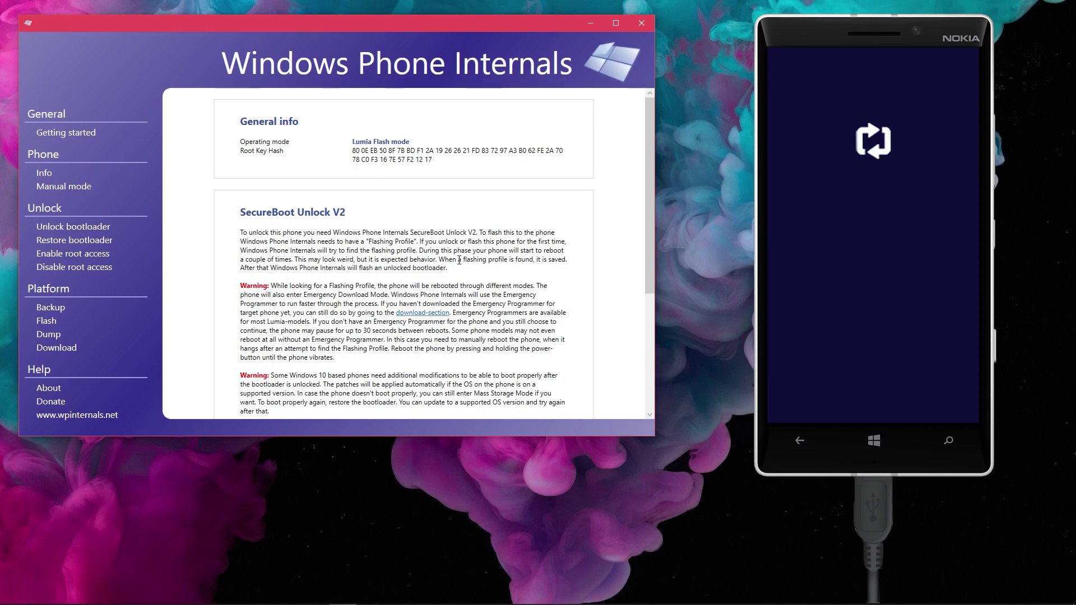
pyautogui.scroll(-7, 392, 246)
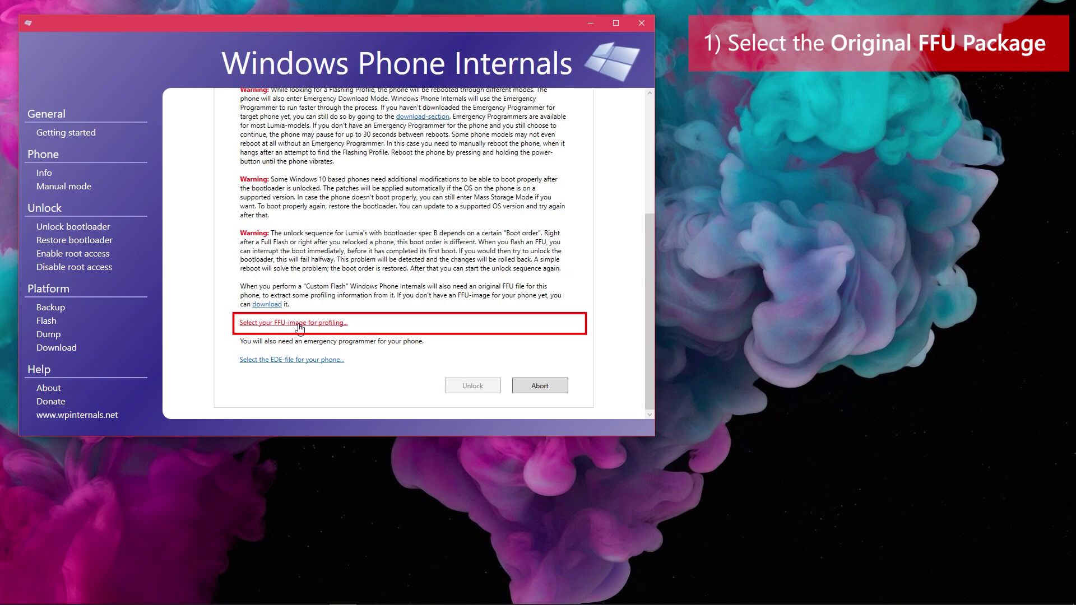
# Step: Set the RM1045 FFU as the profiling image and MPRG8974_fh.ede as the emergency programmer
pyautogui.click(293, 324)
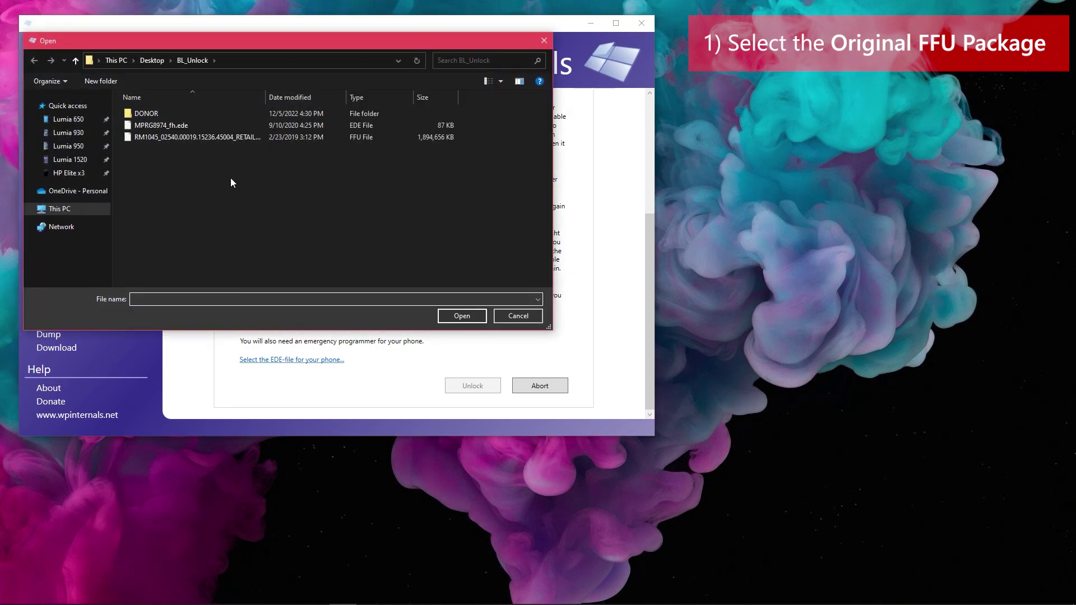
pyautogui.click(188, 138)
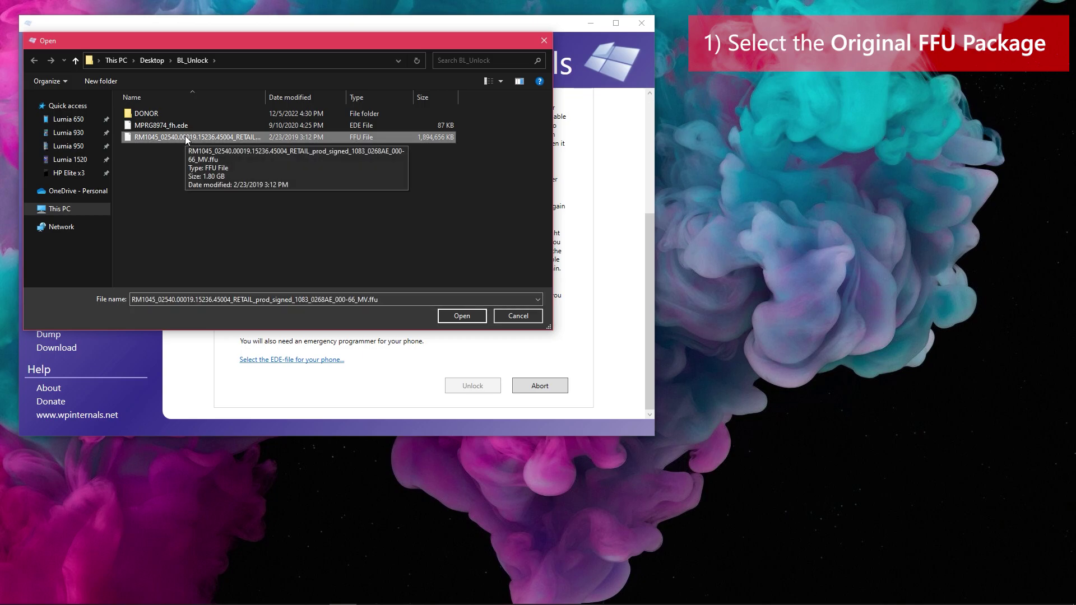
pyautogui.doubleClick(187, 139)
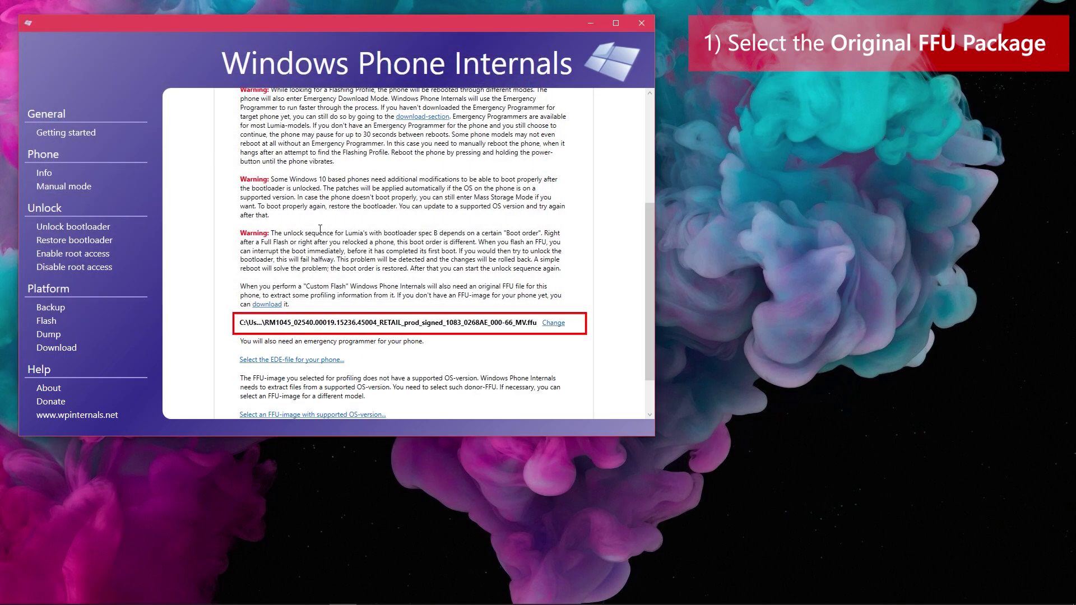
pyautogui.scroll(-2, 376, 307)
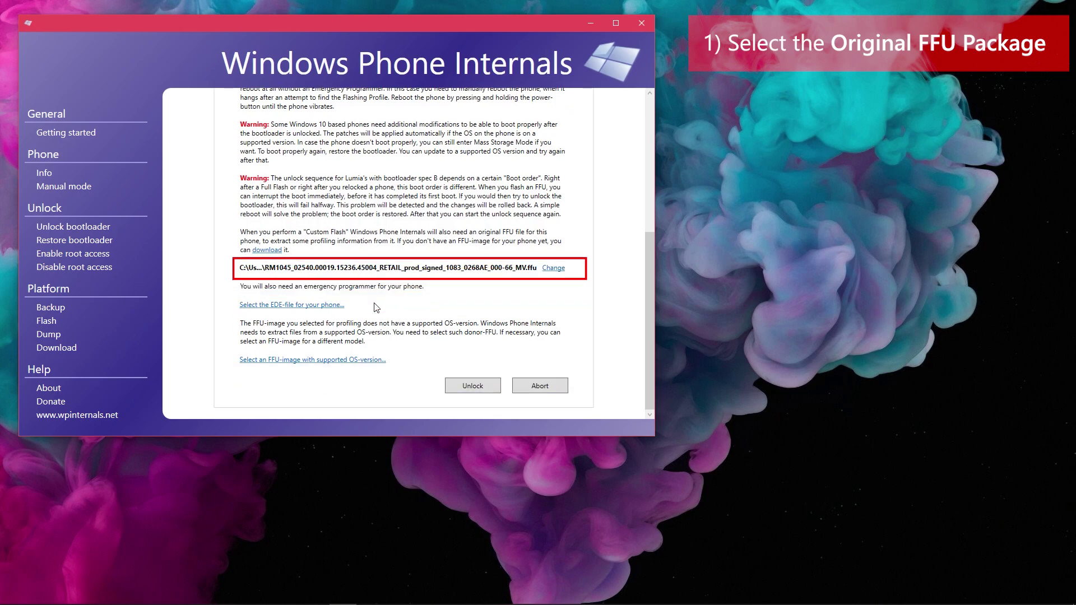
pyautogui.click(307, 306)
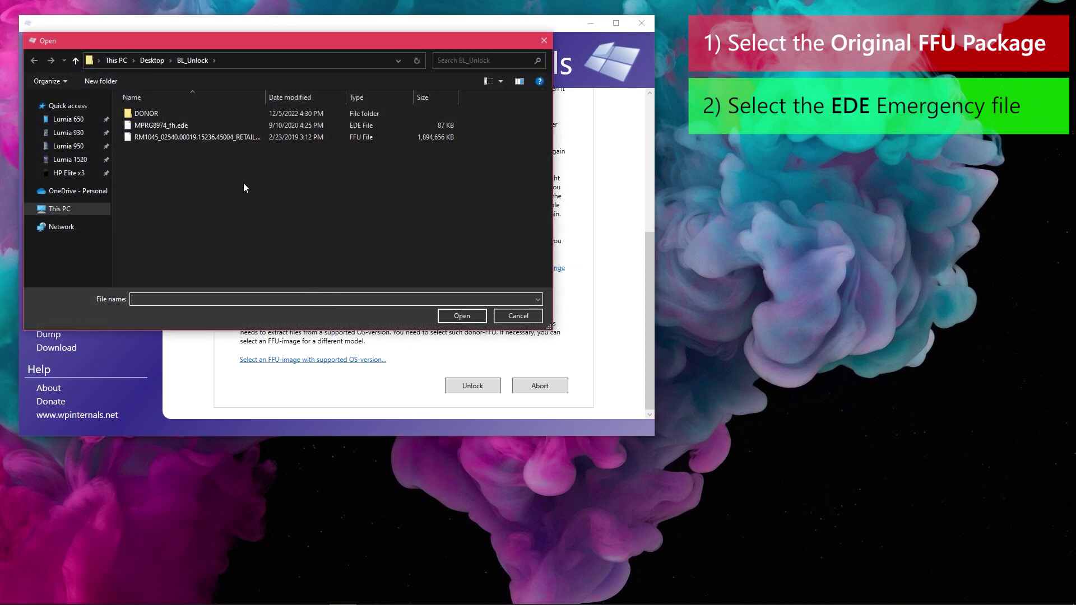
pyautogui.doubleClick(159, 125)
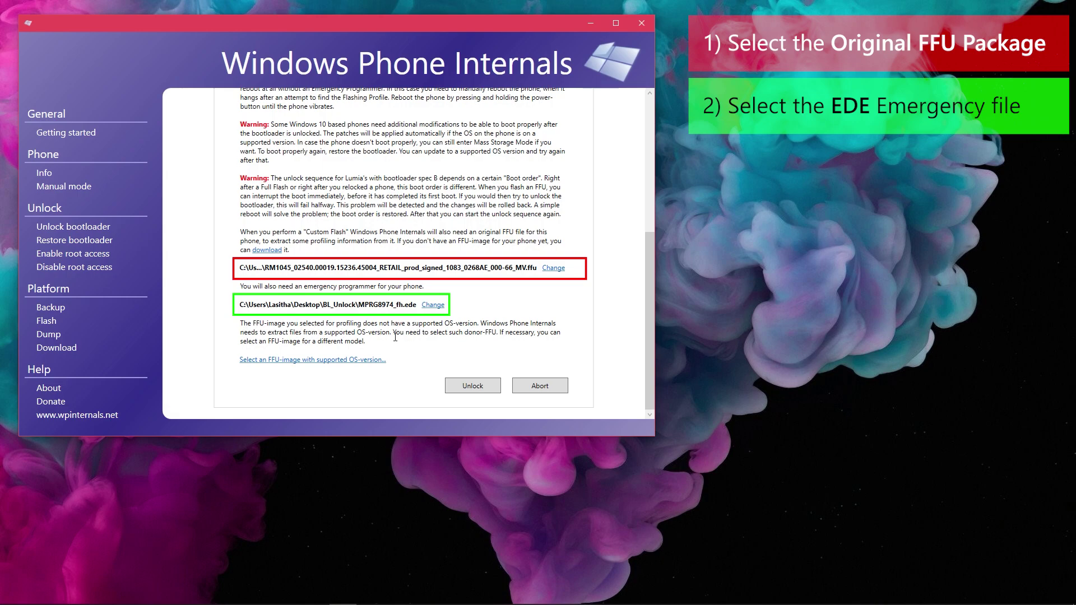
# Step: Choose the RM1085 donor FFU from the DONOR folder as the supported-OS image
pyautogui.moveTo(463, 334); pyautogui.dragTo(482, 335)
pyautogui.click(424, 337)
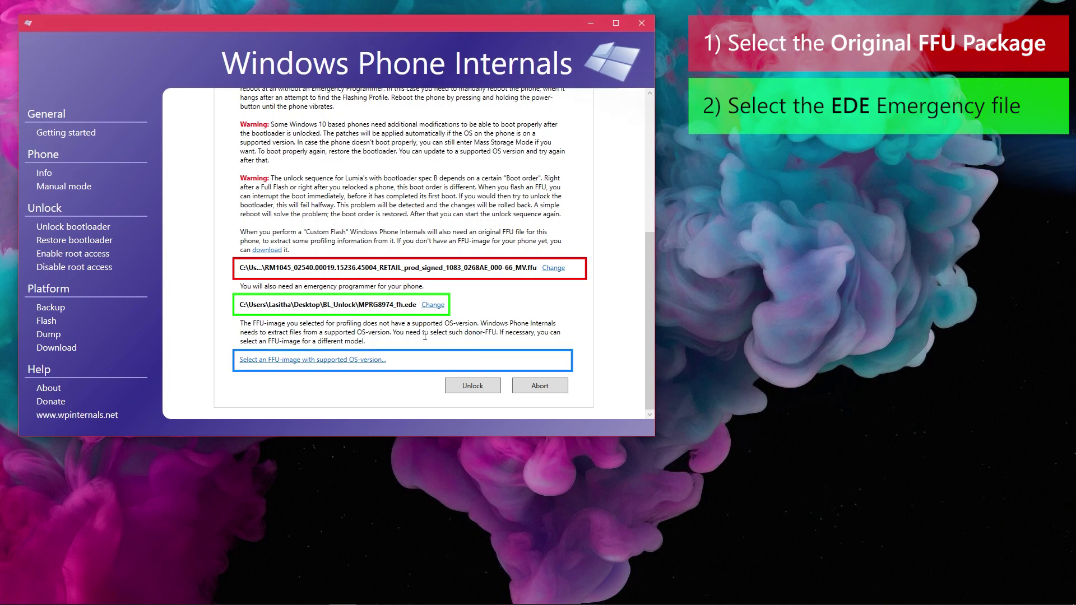
pyautogui.click(300, 363)
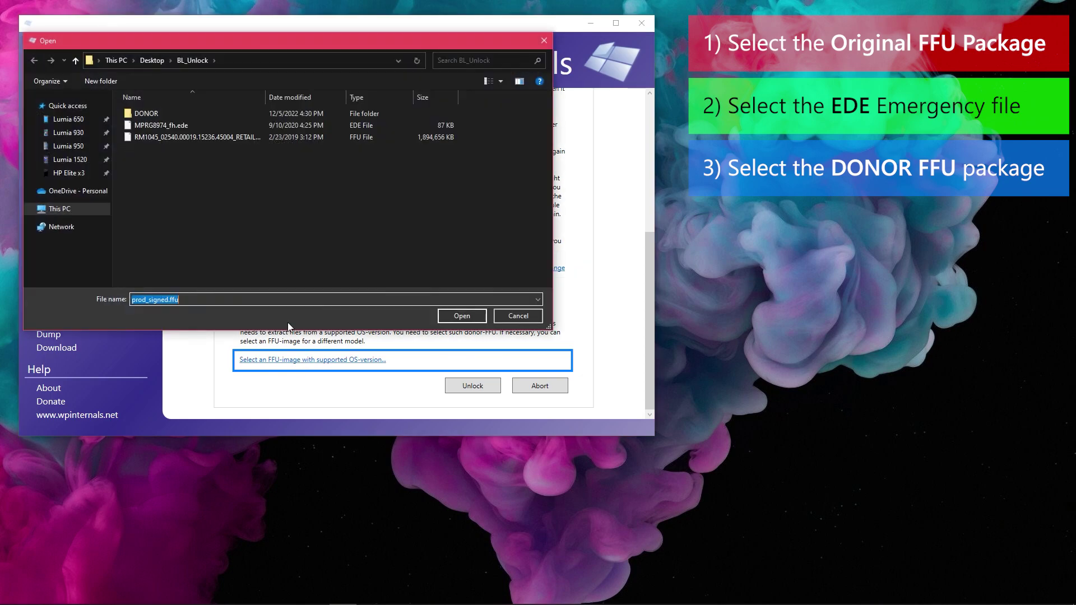
pyautogui.doubleClick(142, 114)
pyautogui.click(141, 114)
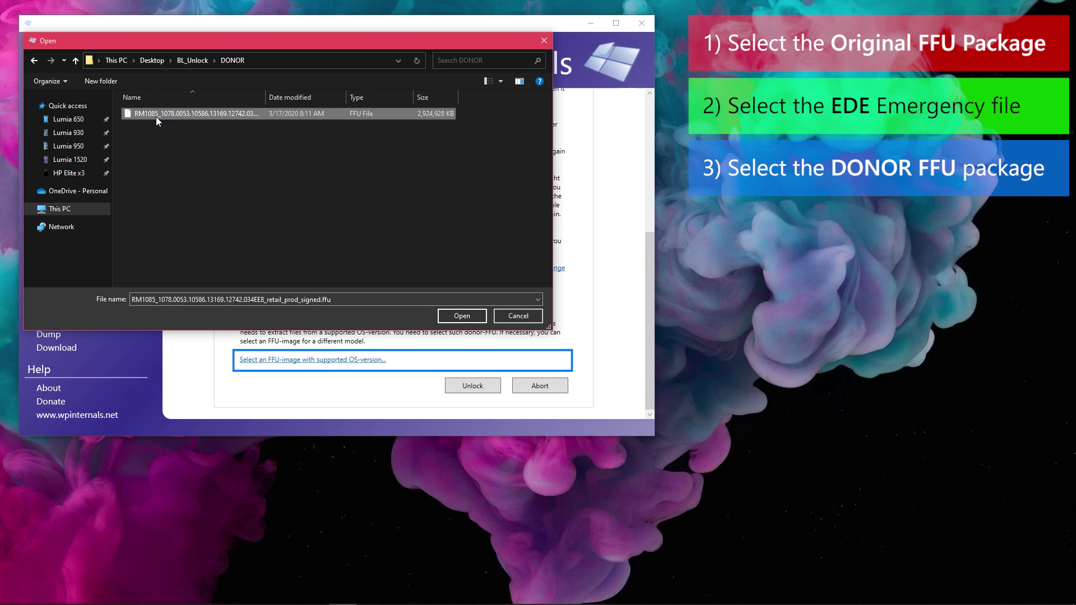
pyautogui.click(451, 315)
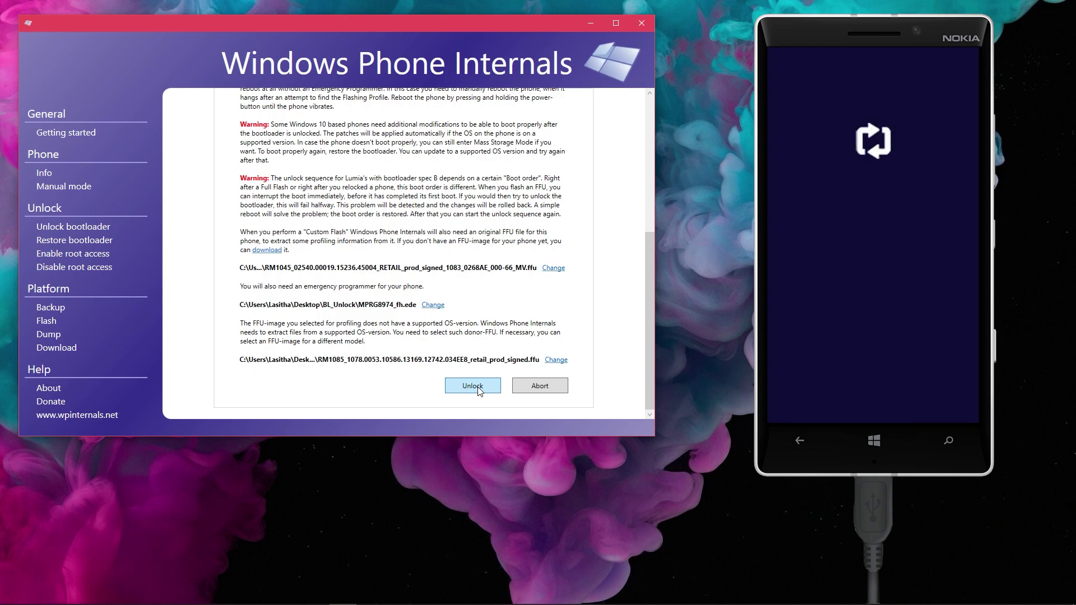
# Step: Start the unlock and wait until the phone reaches Mass Storage Mode awaiting manual reset
pyautogui.click(479, 389)
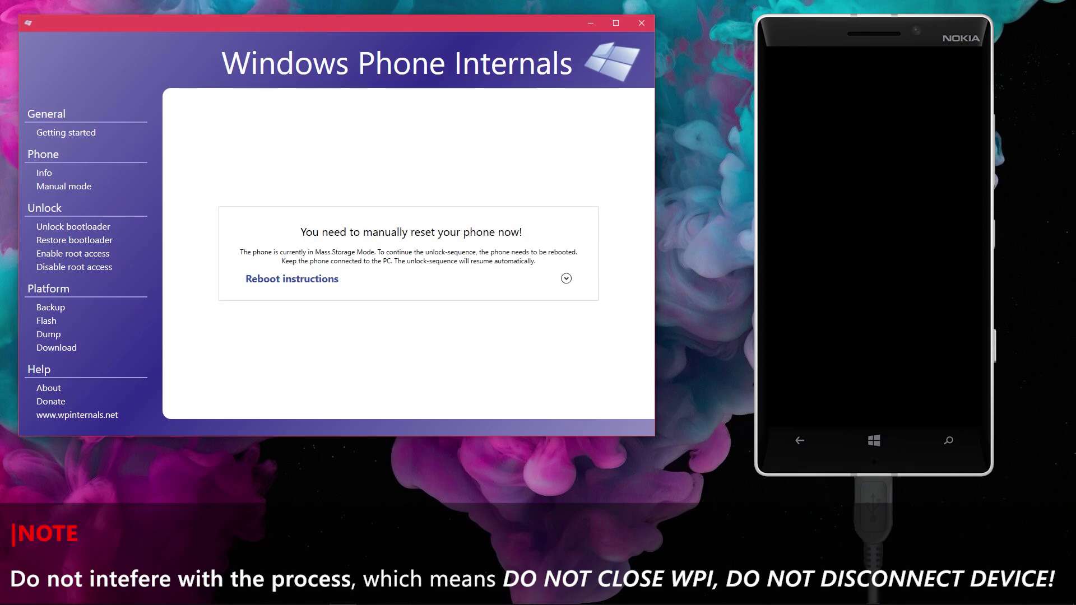
# Step: Show the Reboot instructions for manually resetting the phone so the unlock can resume
pyautogui.click(567, 280)
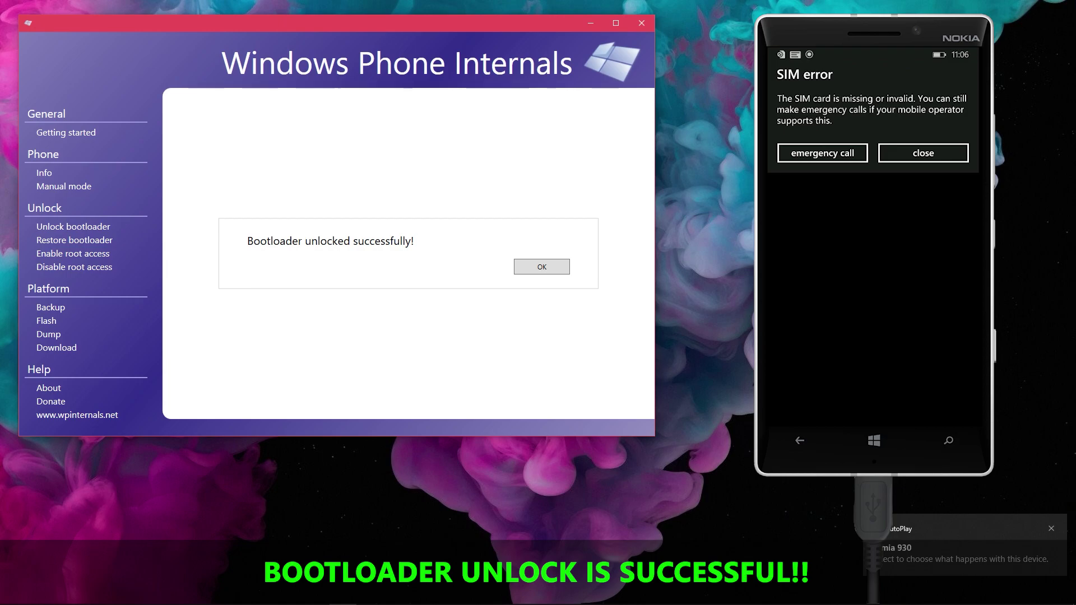
# Step: Dismiss the 'Bootloader unlocked successfully!' message to return to the Info page
pyautogui.click(541, 267)
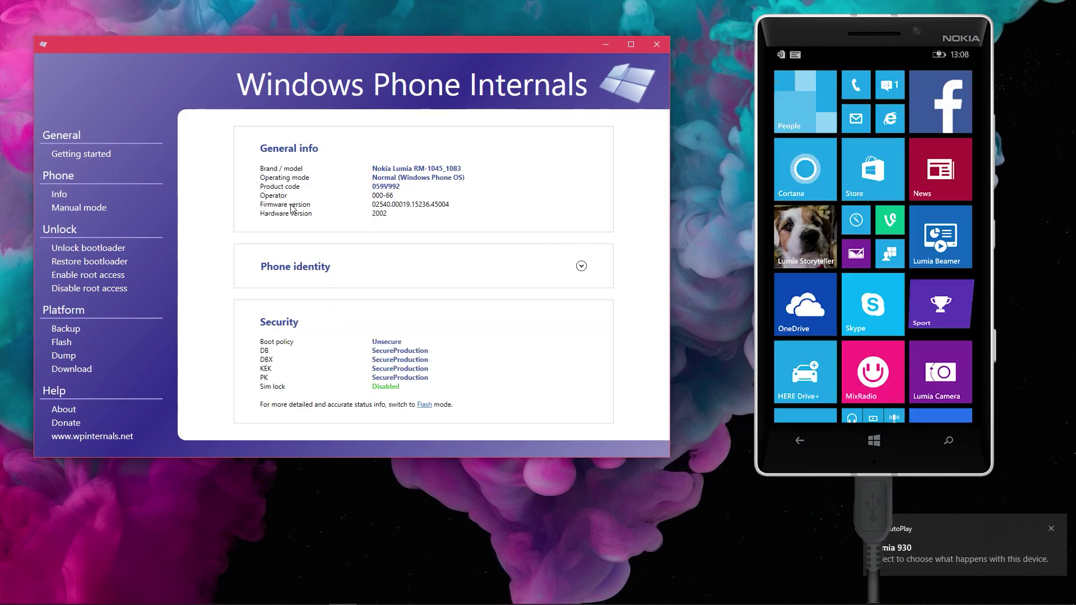
# Step: Switch the phone to Mass-Storage mode from the Manual mode page, exposing drive I:
pyautogui.click(86, 209)
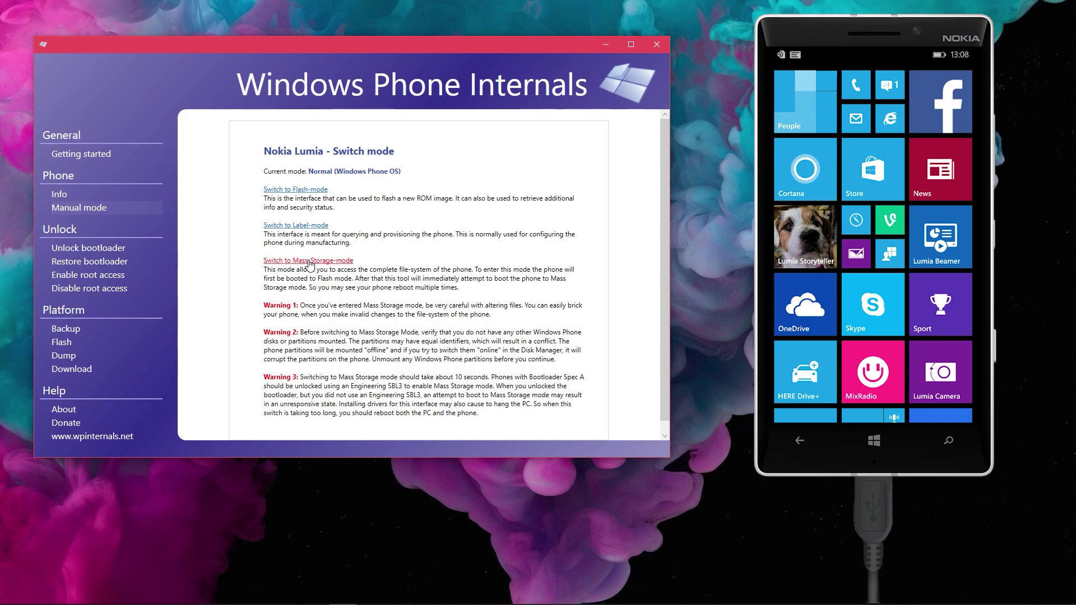
pyautogui.click(310, 262)
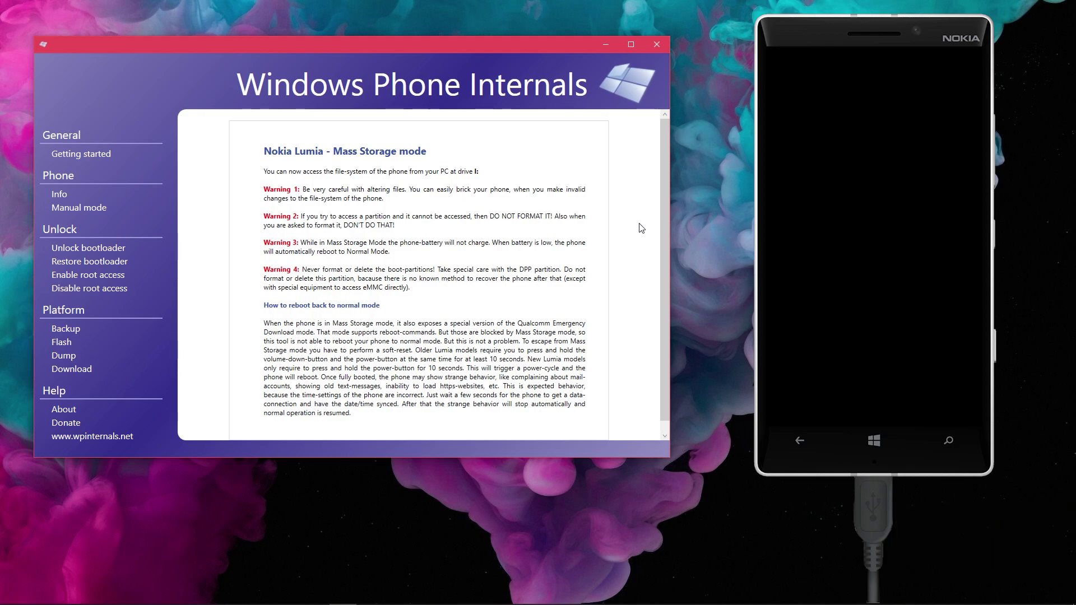
# Step: Enable root access directly on the phone with 'Unlock phone' and confirm the success message
pyautogui.click(75, 274)
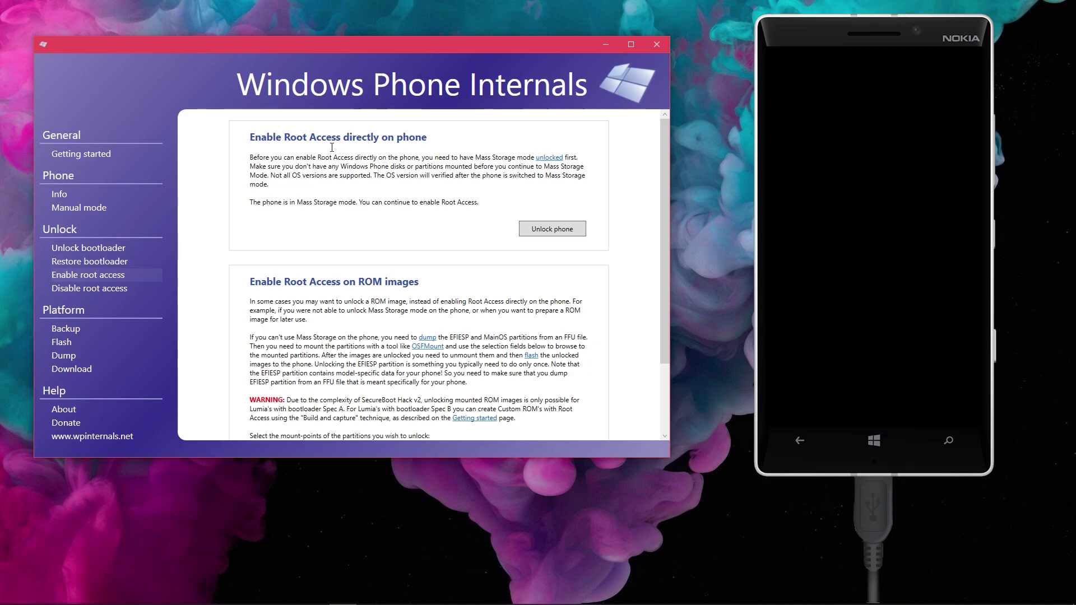
pyautogui.moveTo(250, 137); pyautogui.dragTo(427, 138)
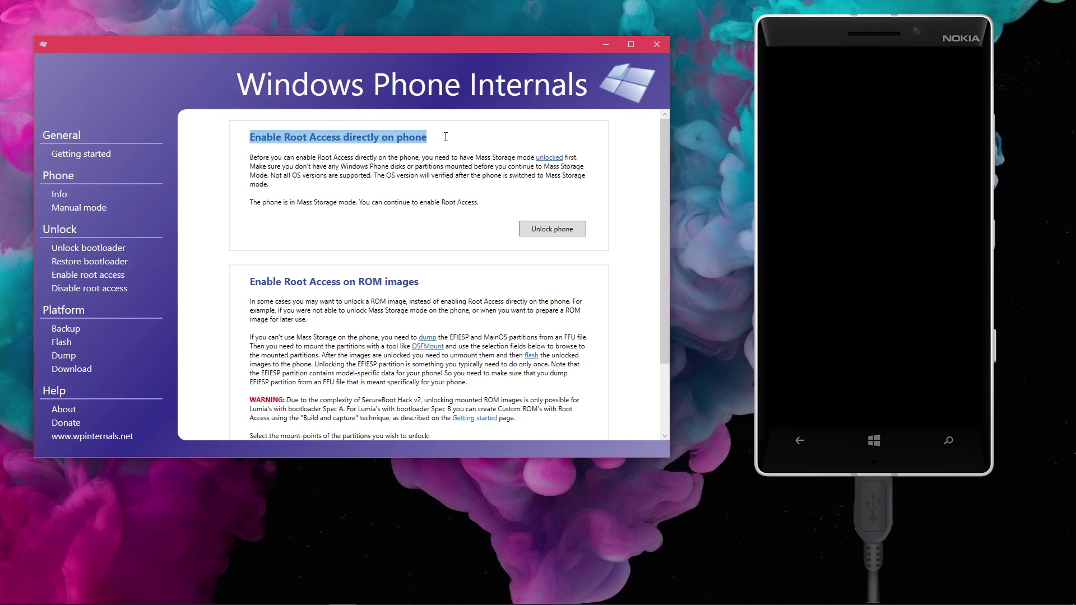
pyautogui.click(408, 138)
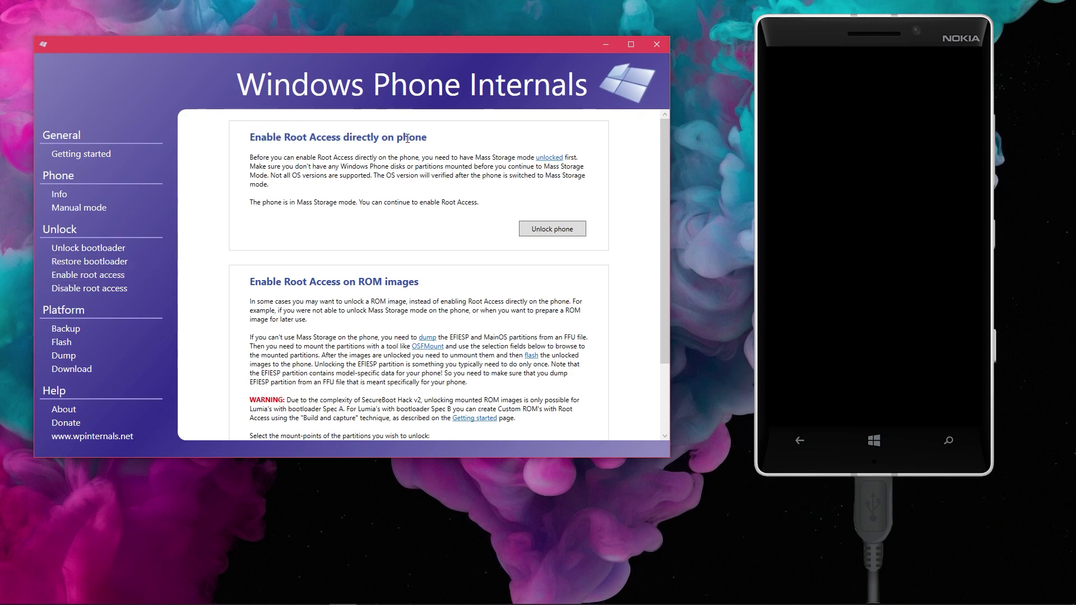
pyautogui.click(552, 227)
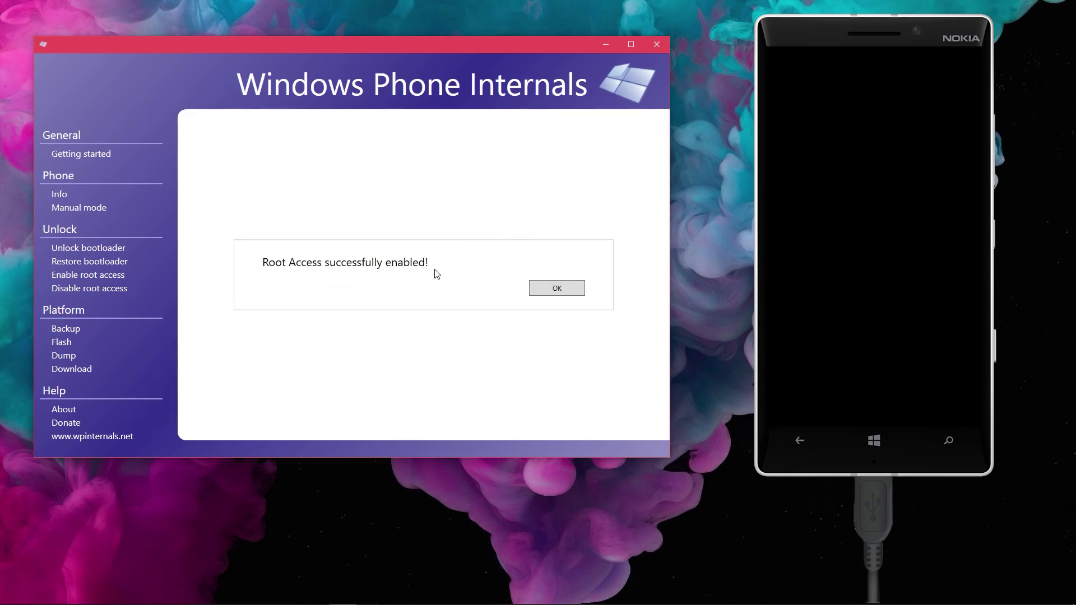
pyautogui.click(556, 288)
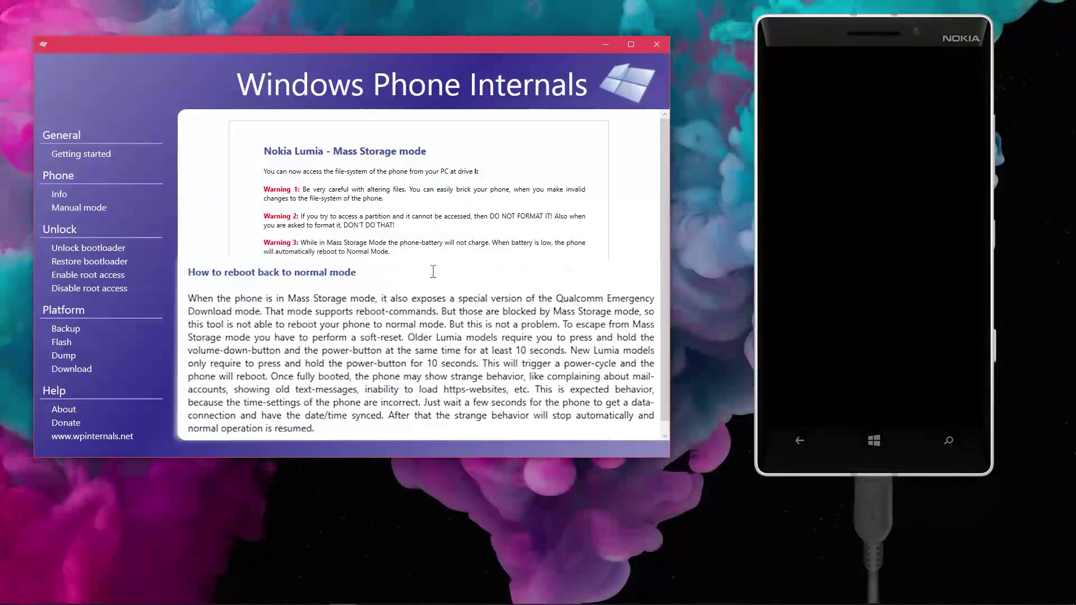
pyautogui.moveTo(359, 337); pyautogui.dragTo(406, 340)
pyautogui.moveTo(570, 337)
pyautogui.mouseDown()
pyautogui.moveTo(395, 348)
pyautogui.moveTo(353, 364)
pyautogui.moveTo(420, 351)
pyautogui.moveTo(566, 354)
pyautogui.mouseUp()
pyautogui.click(545, 359)
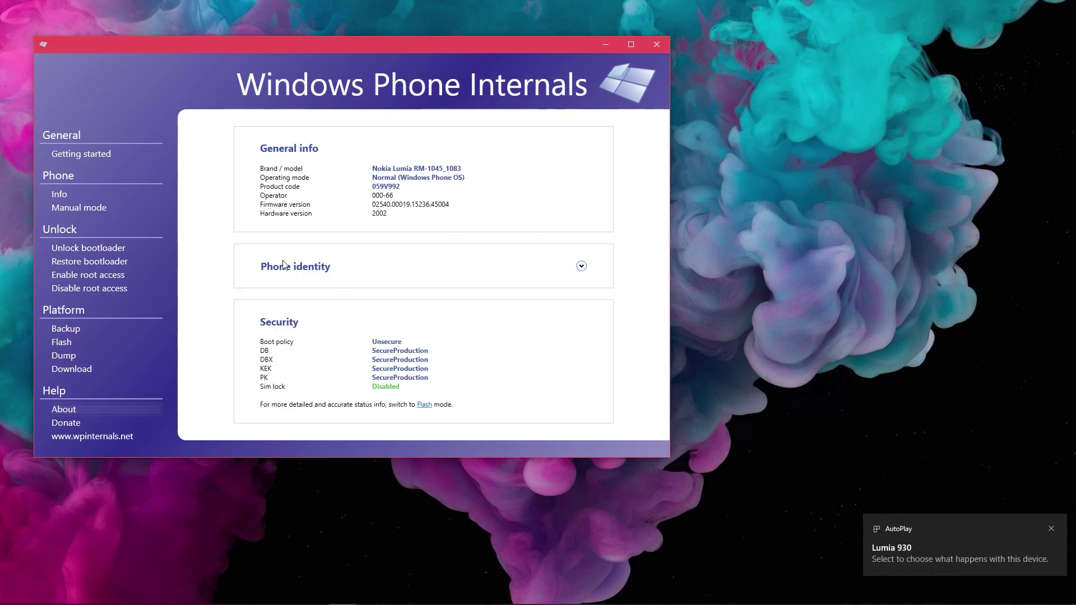
# Step: Start Restore bootloader, accept switching to Flash mode, and continue restoring SecureBoot
pyautogui.click(88, 265)
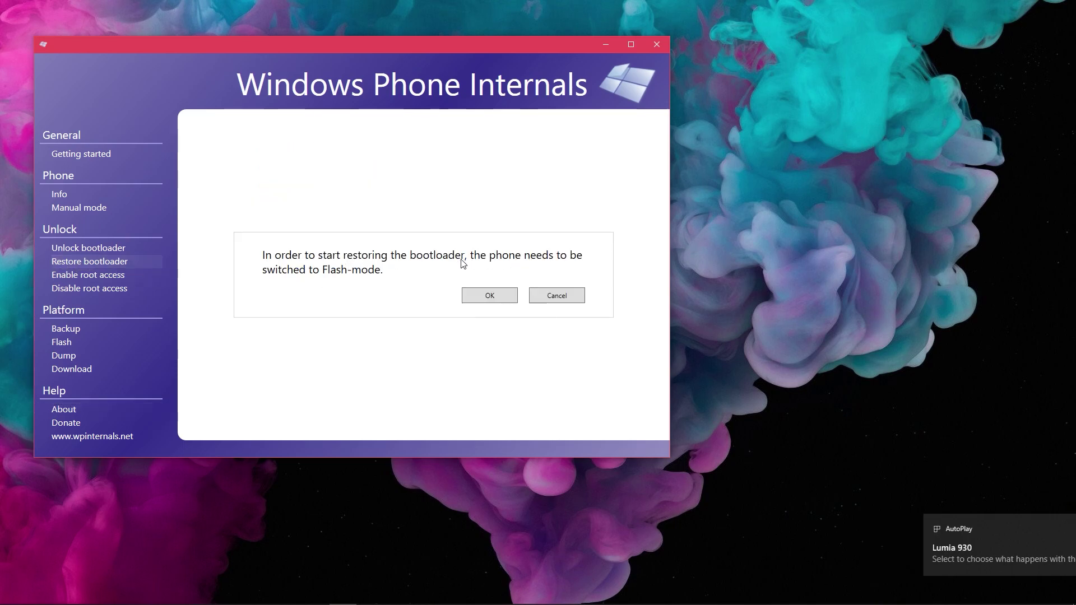
pyautogui.click(496, 299)
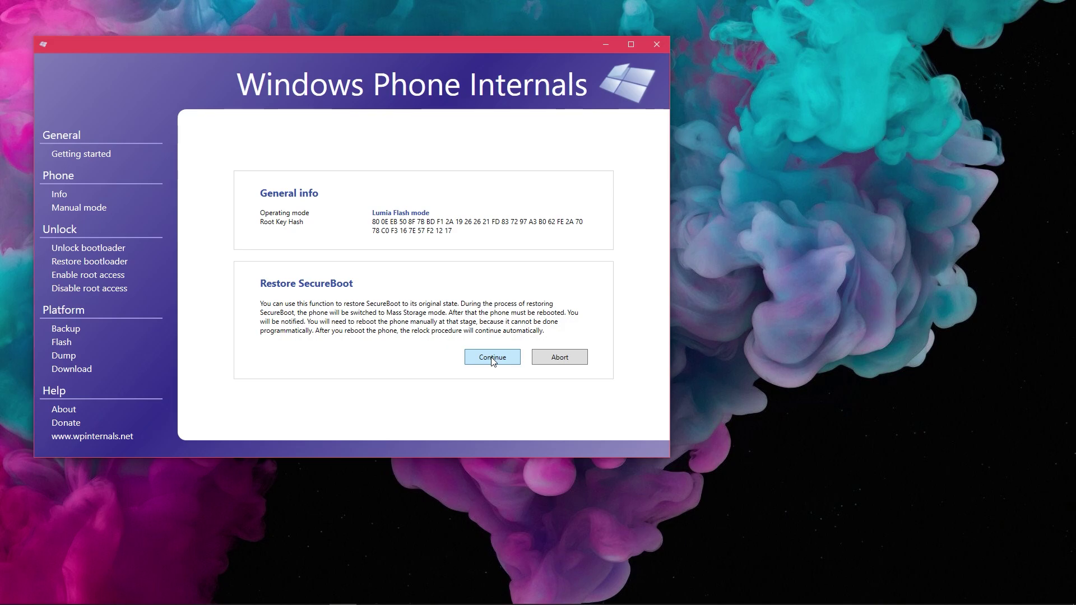
pyautogui.click(493, 360)
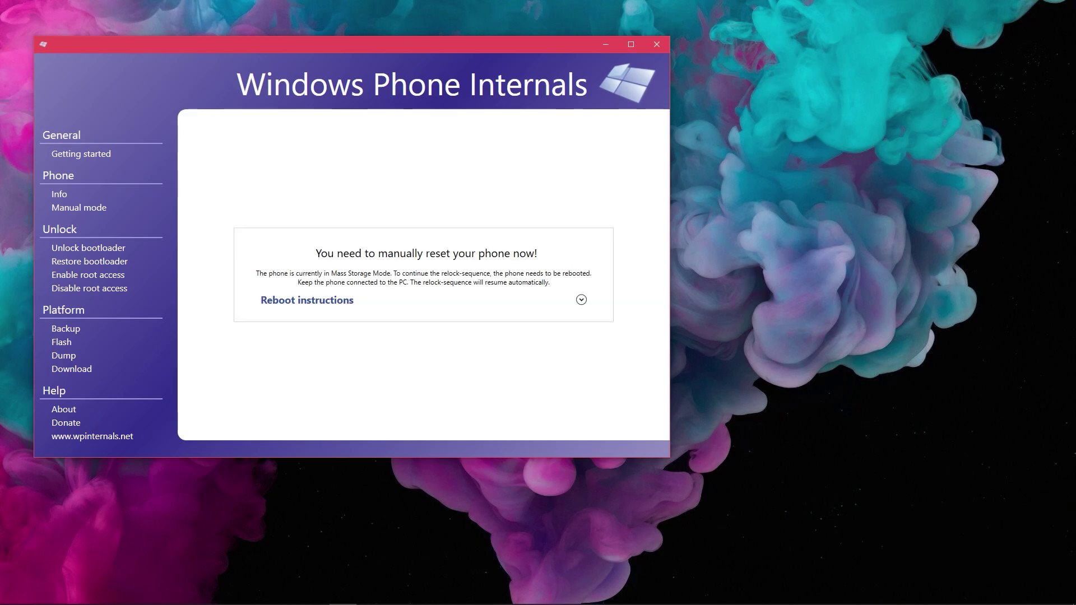
# Step: Show the reboot instructions: hold power and volume down until the phone vibrates
pyautogui.click(582, 300)
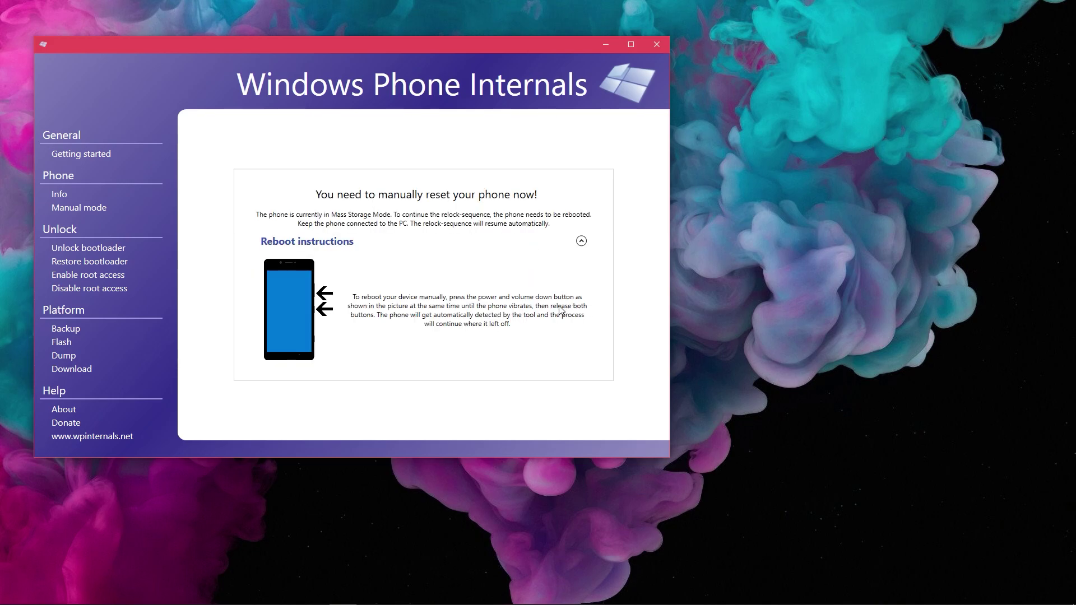